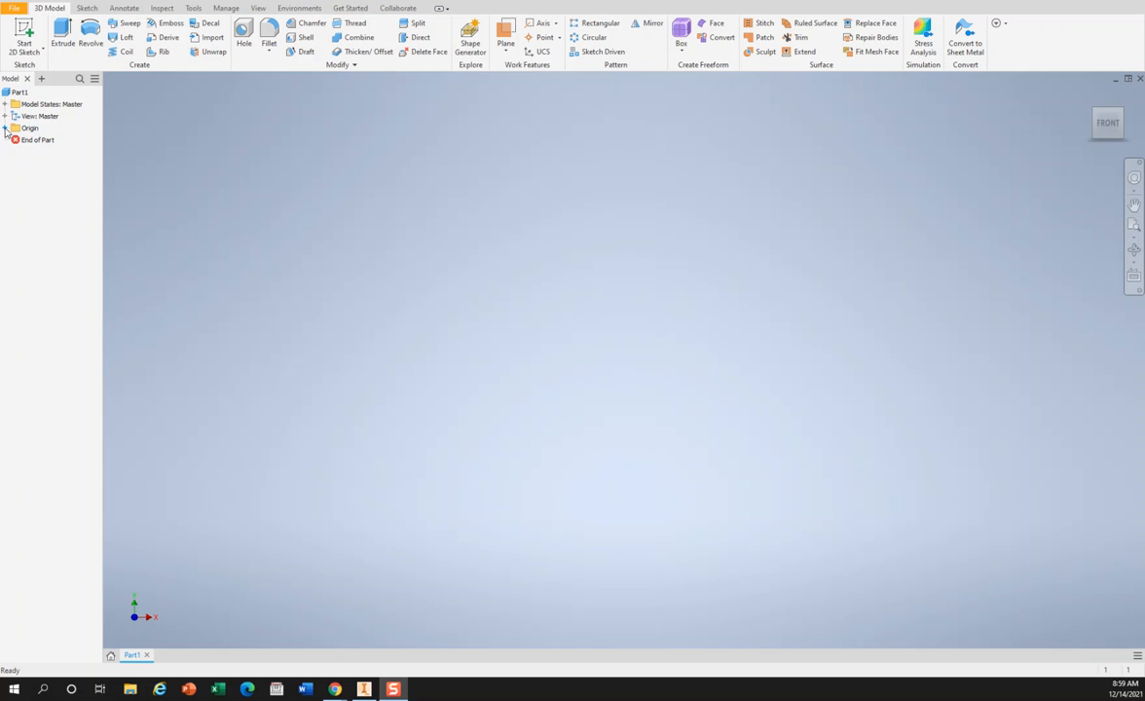
- Start a new sketch on the YZ plane
click(5, 128)
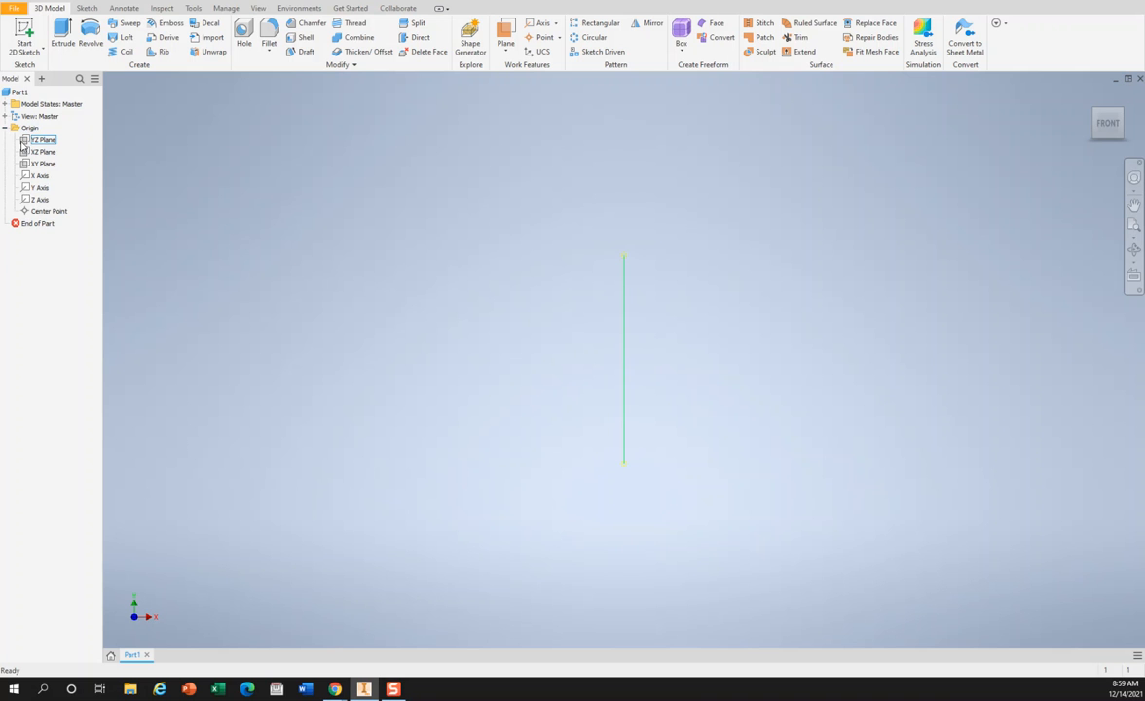
click(25, 144)
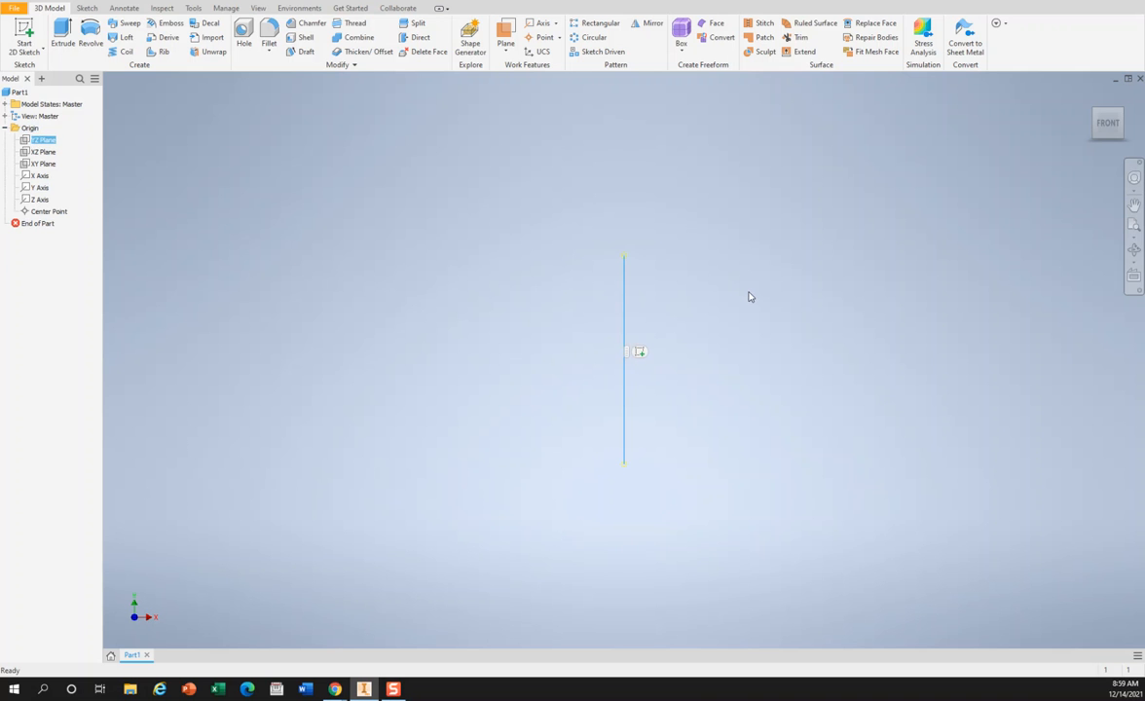
click(640, 352)
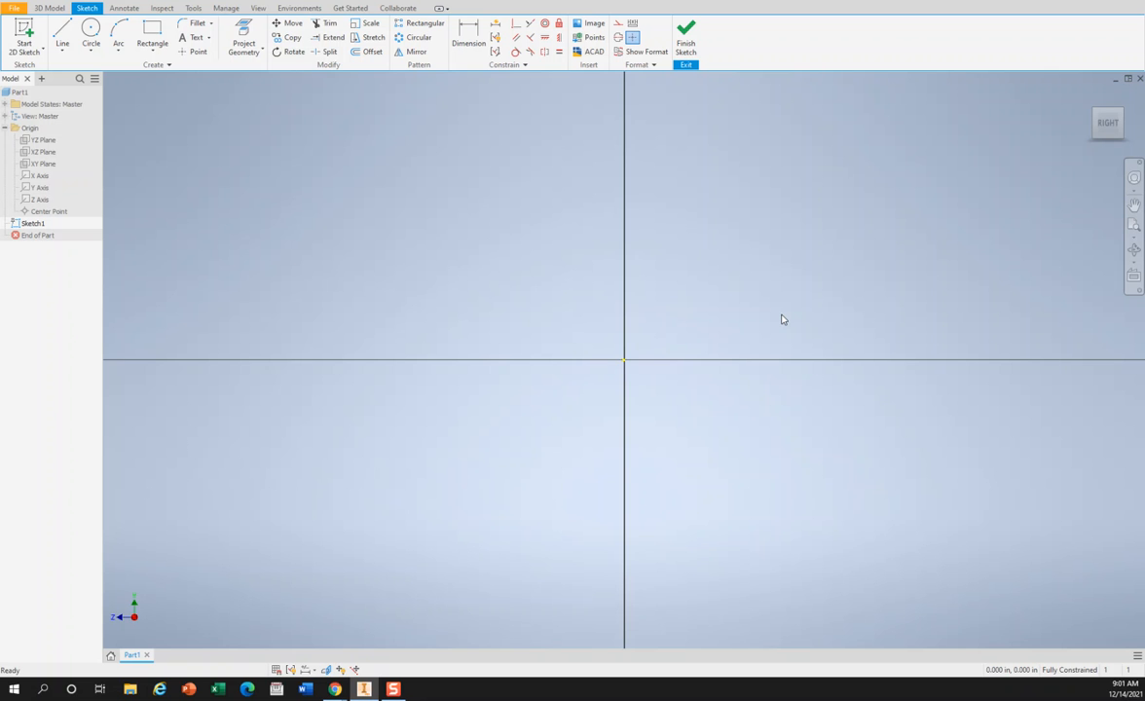
- Draw a 6 in horizontal line from the origin toward positive Z
click(63, 45)
click(60, 71)
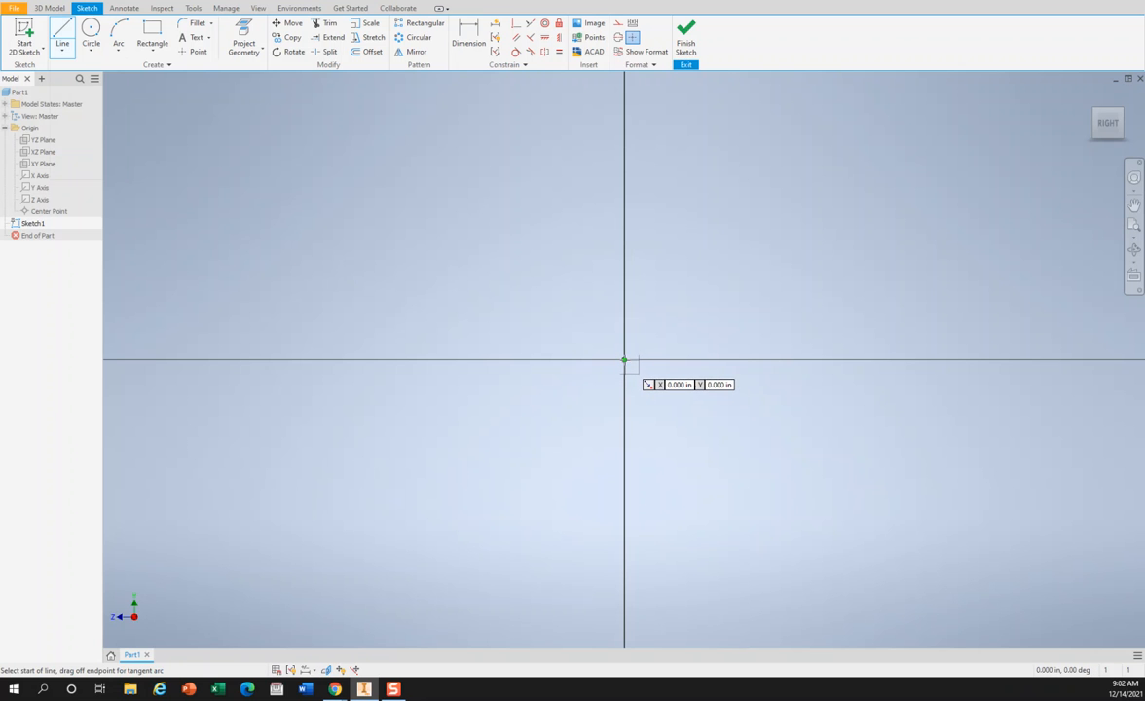
click(624, 360)
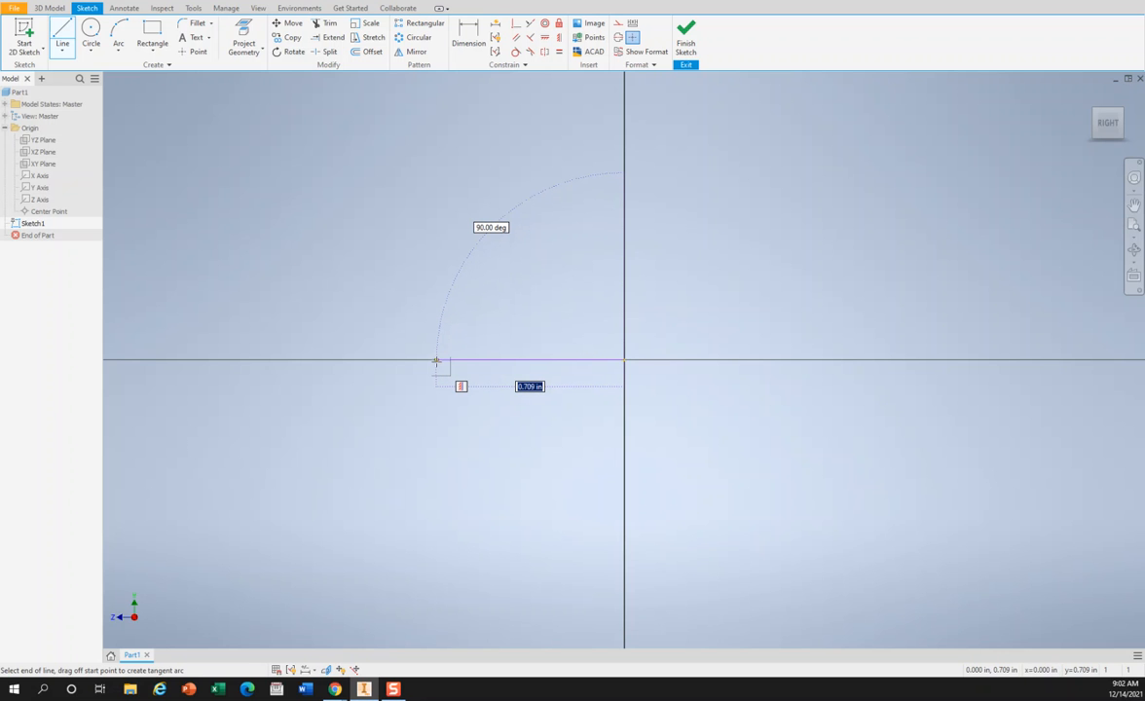
text(6)
key(Return)
scroll(425, 284, down, 3)
scroll(416, 292, up, 10)
mouse_move(508, 382)
middle_down()
mouse_move(600, 429)
mouse_move(588, 409)
middle_up()
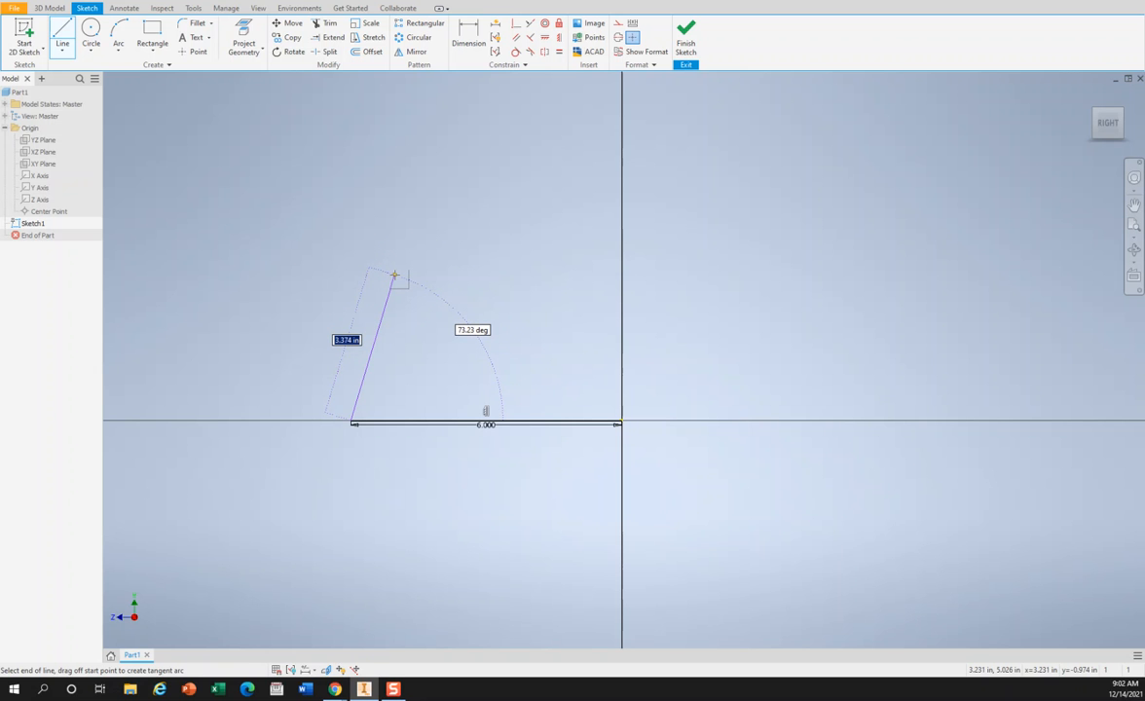
- Continue from the line's free end with a 3 in line rising at 75 degrees to the base line
text(3)
key(Tab)
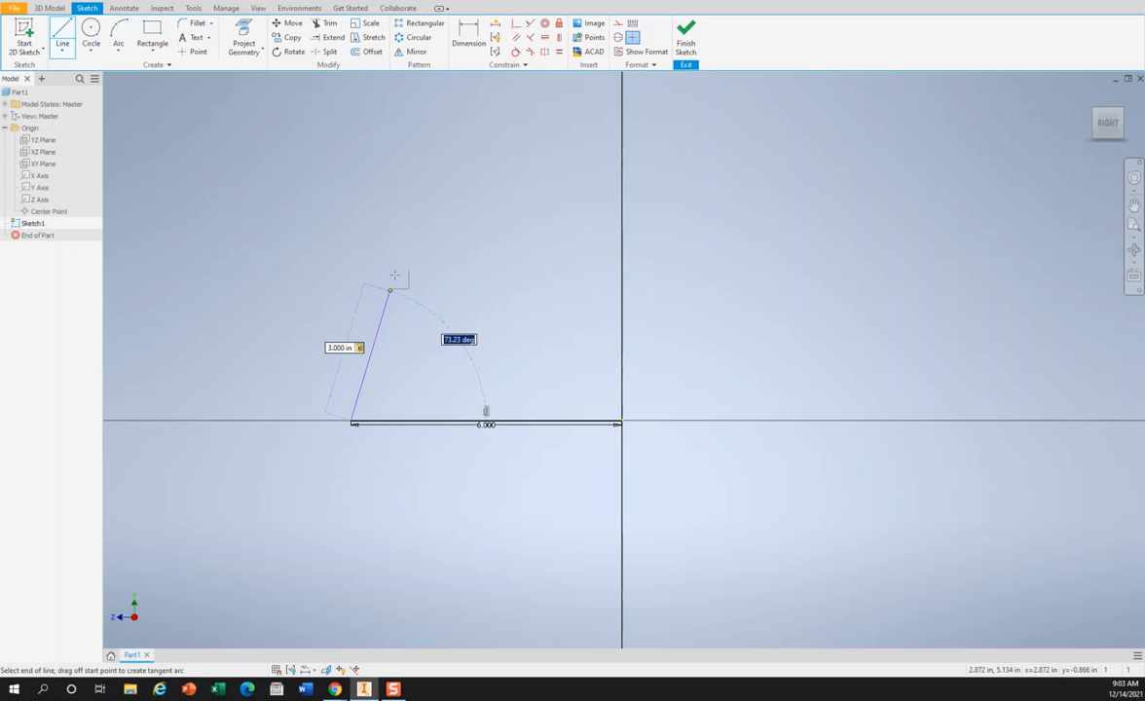
text(75)
key(Return)
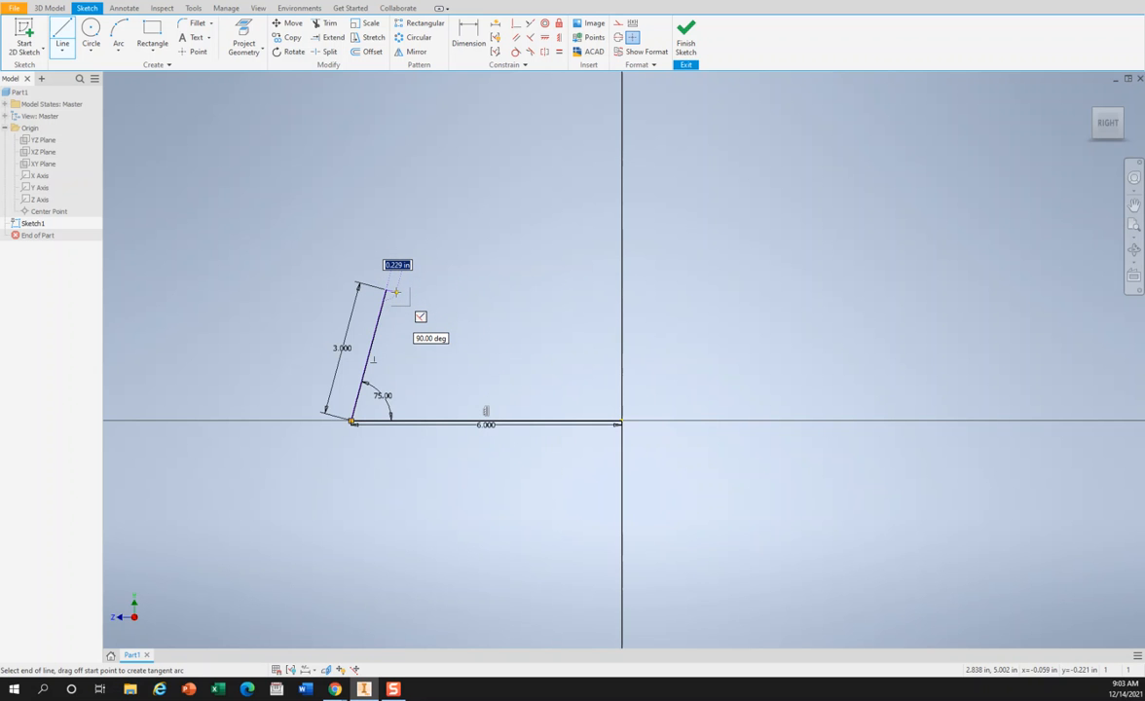
key(Escape)
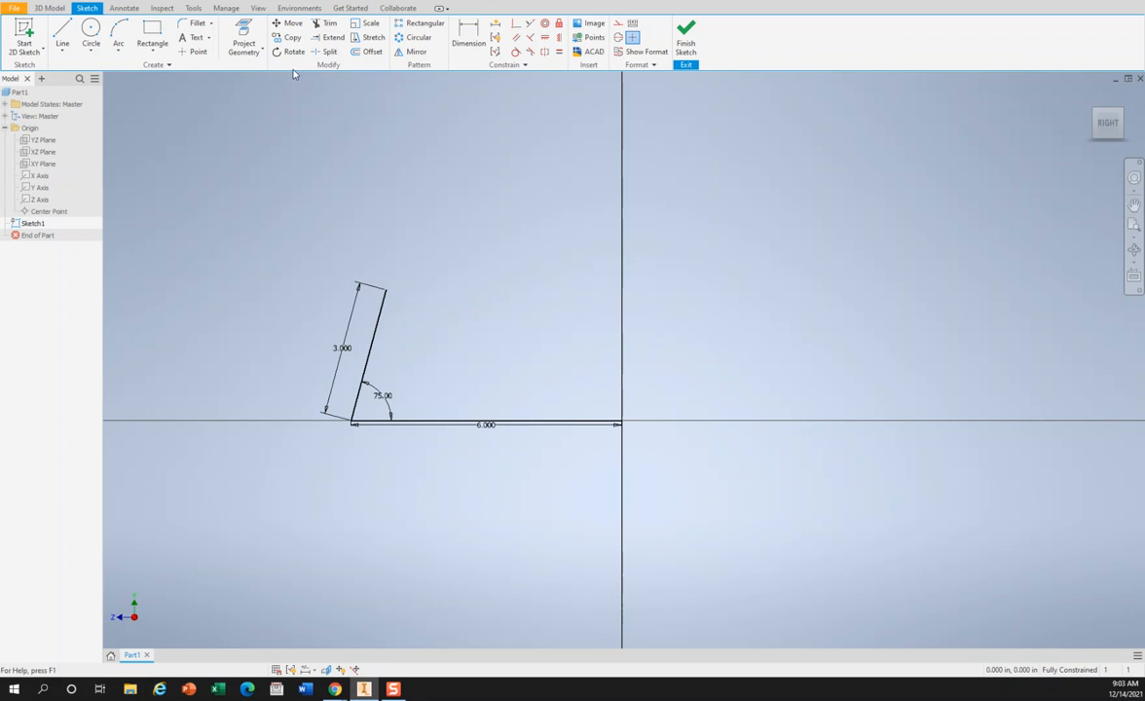
- Try a 2 in fillet on the corner between the slanted line and the base line
click(195, 23)
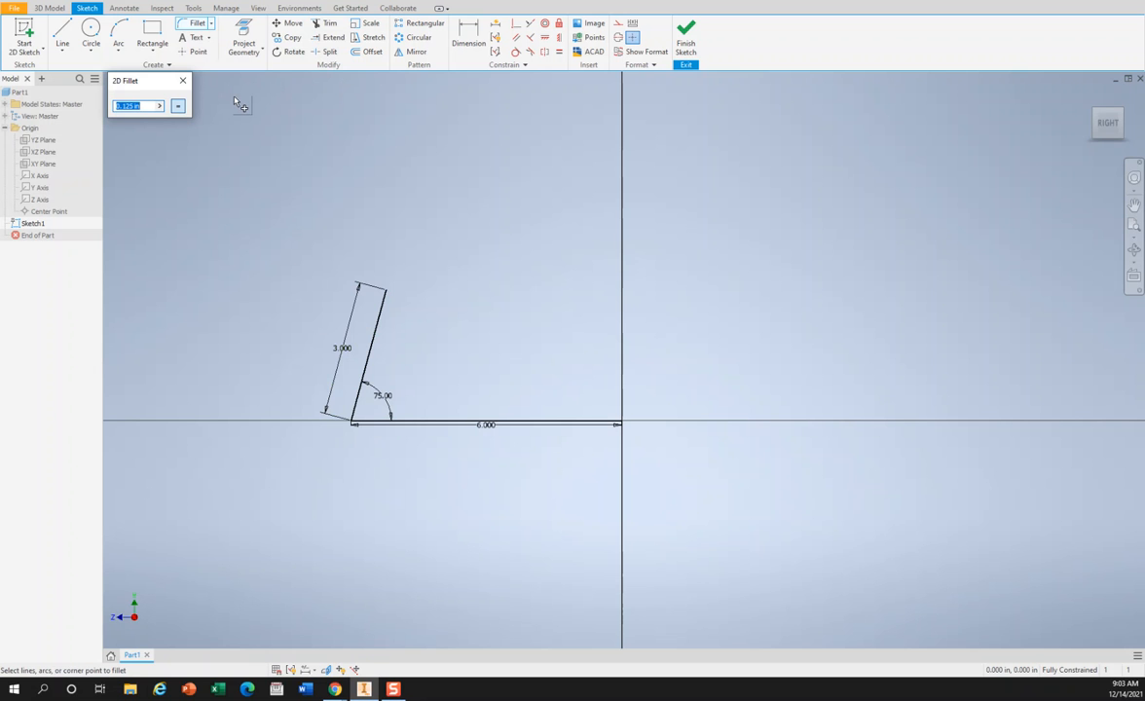
text(2)
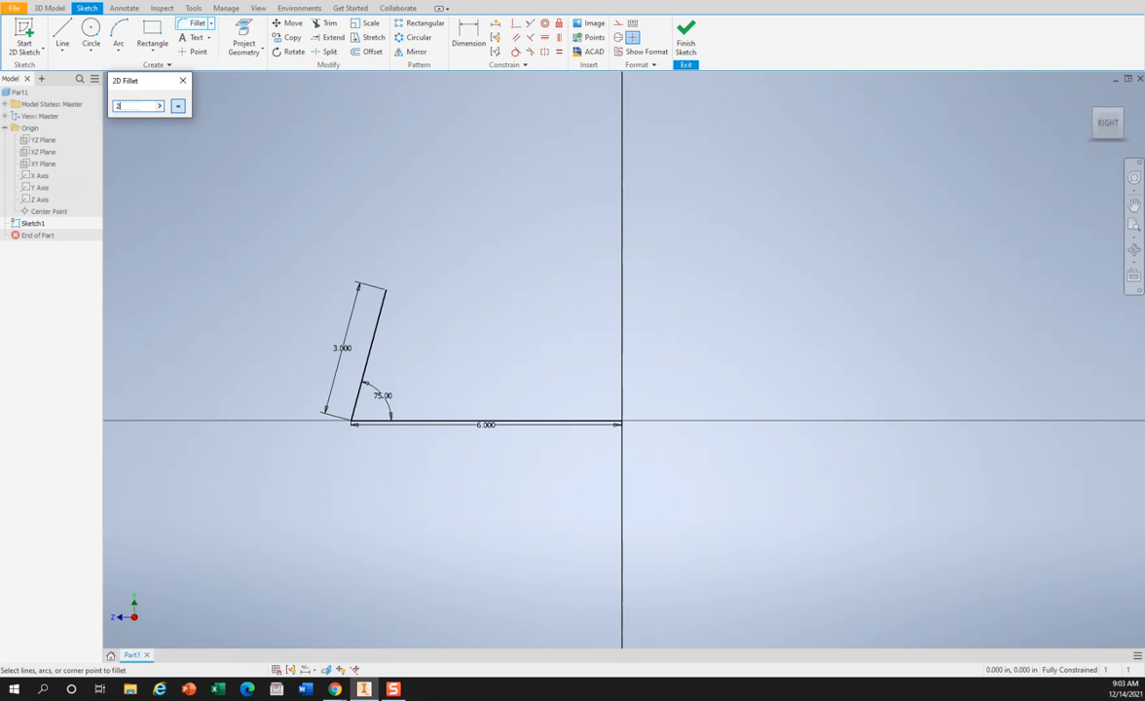
click(354, 412)
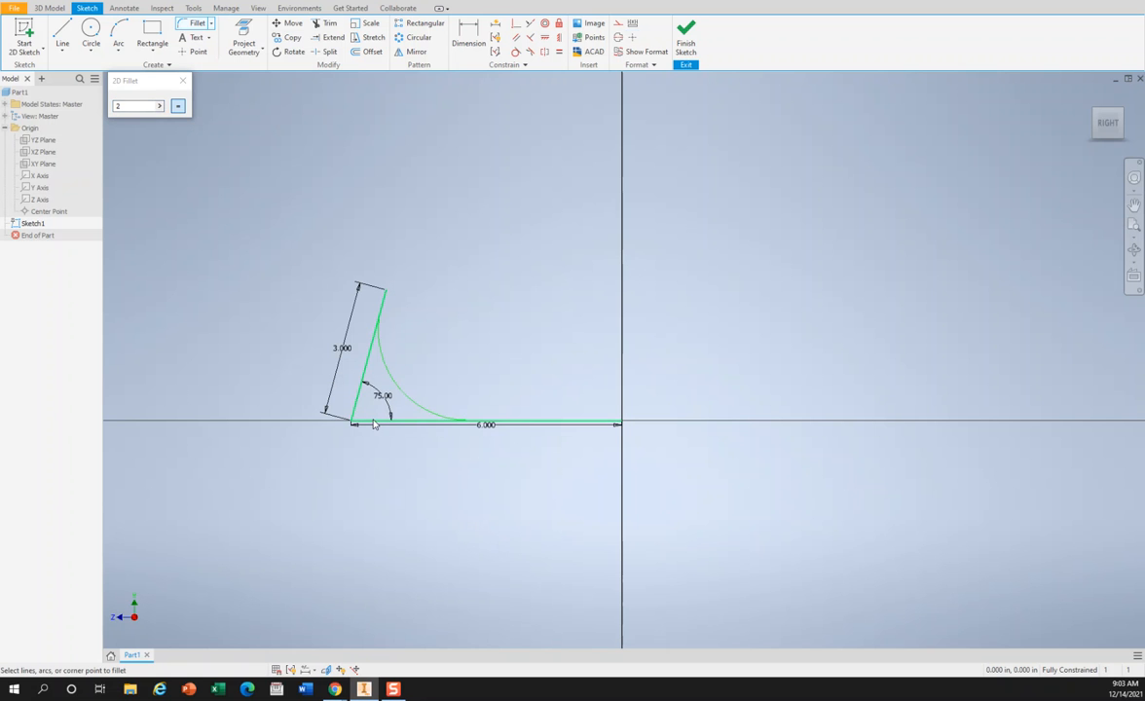
click(368, 423)
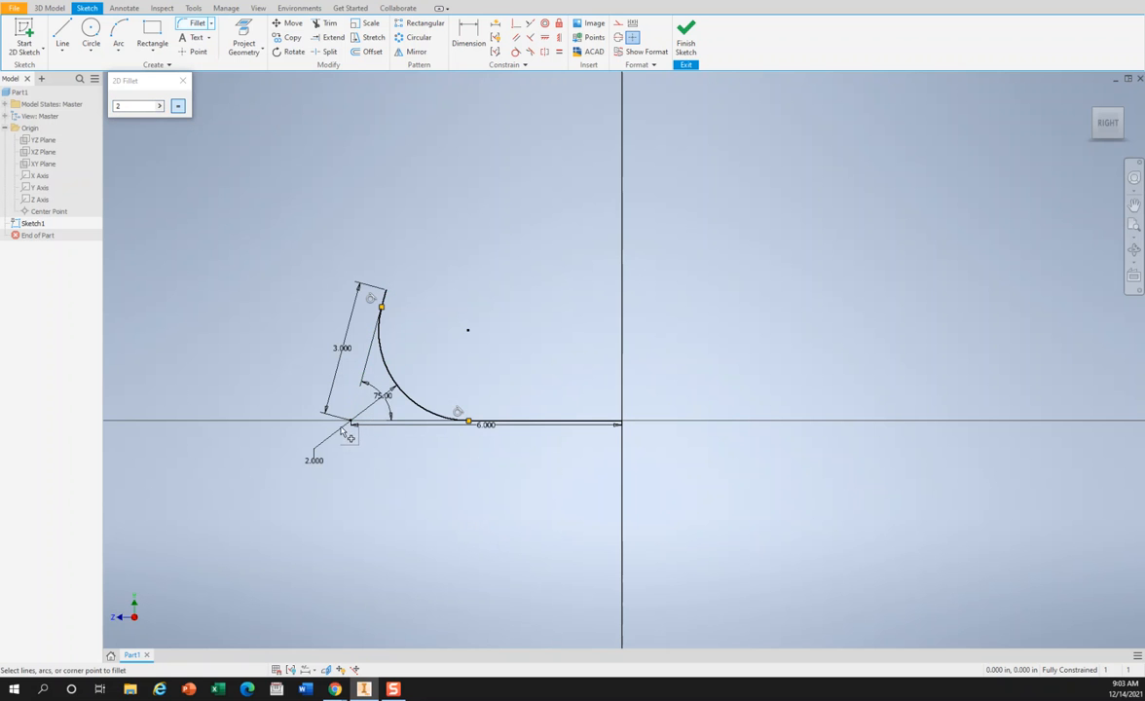
- Undo the 2 in fillet and fillet the same corner with a 1 in radius instead
drag(127, 106, 107, 98)
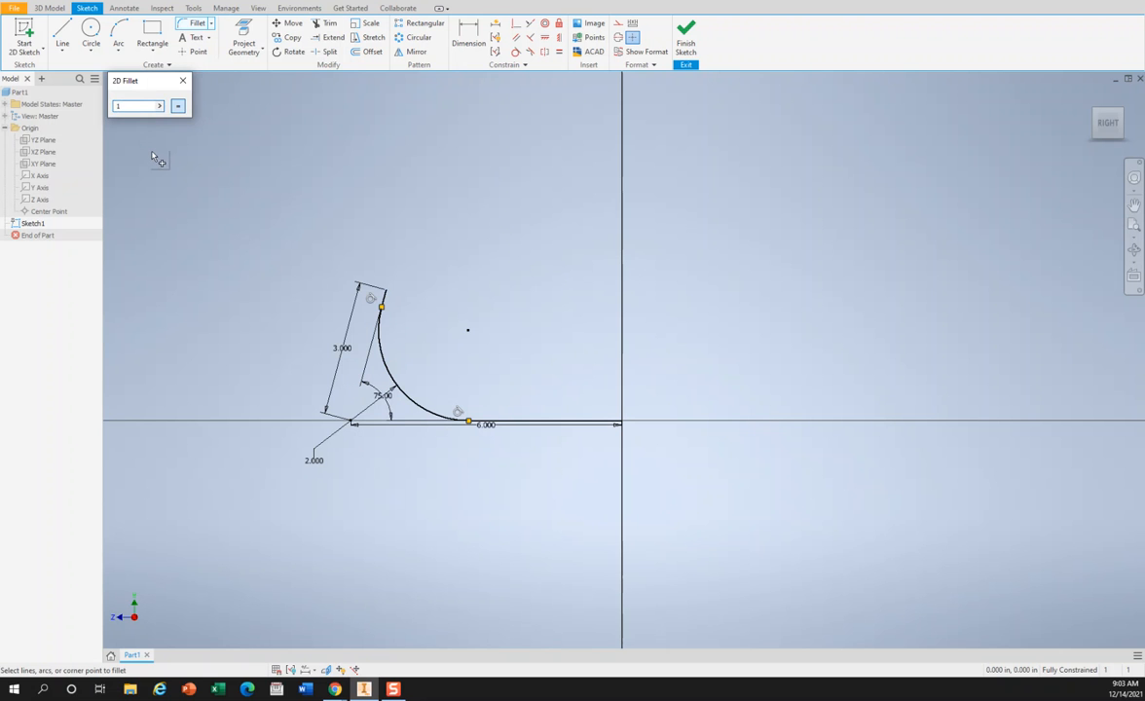
key(Escape)
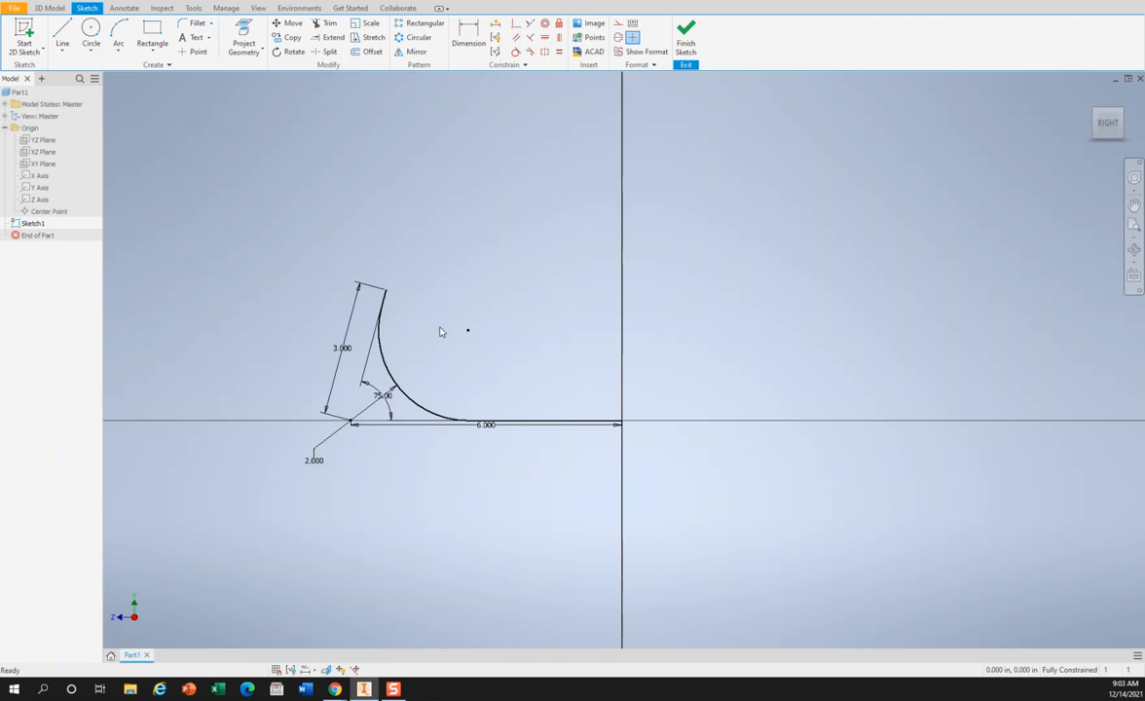
key(ctrl+z)
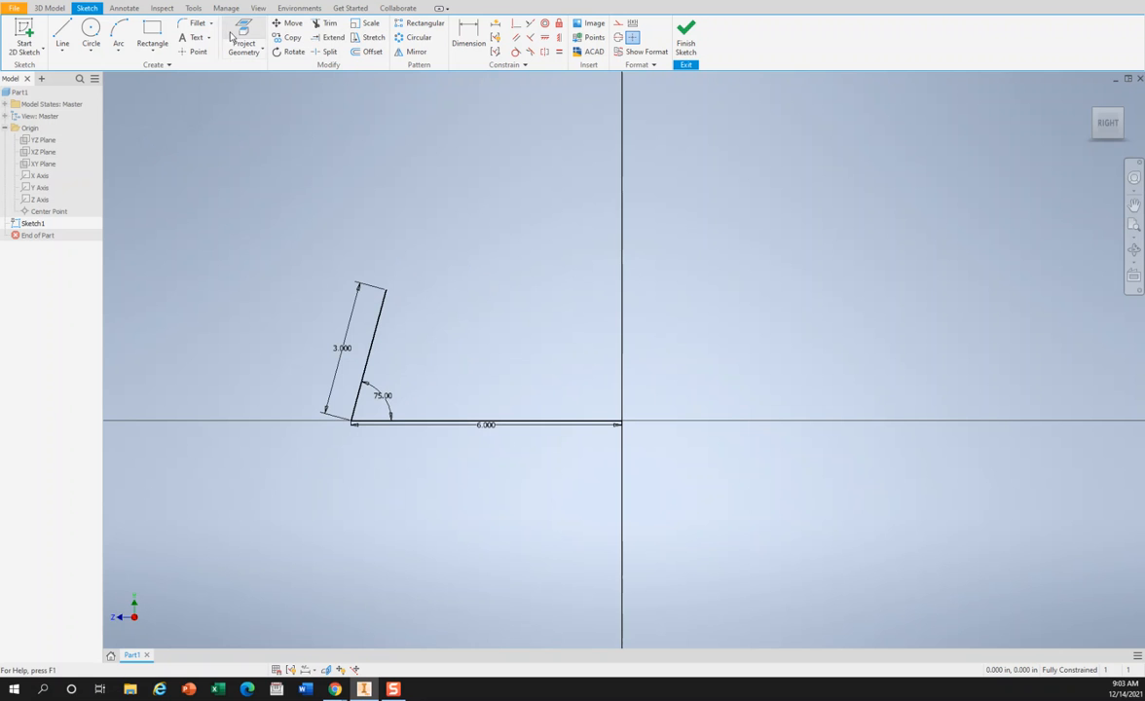
click(195, 23)
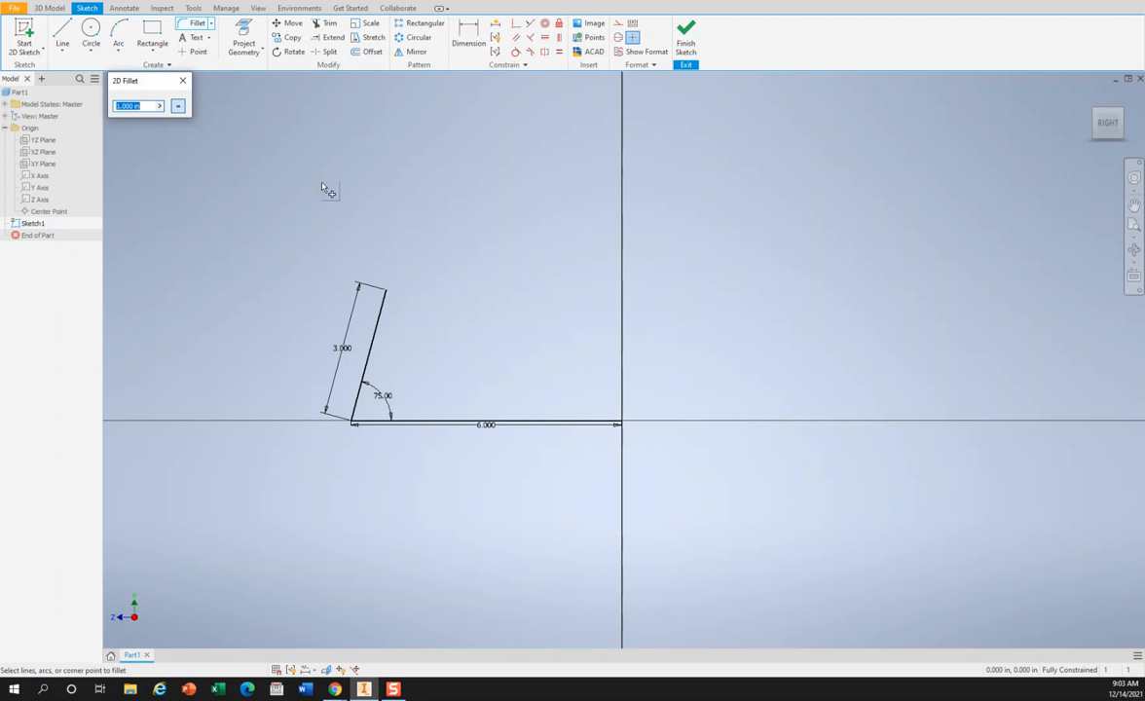
click(366, 394)
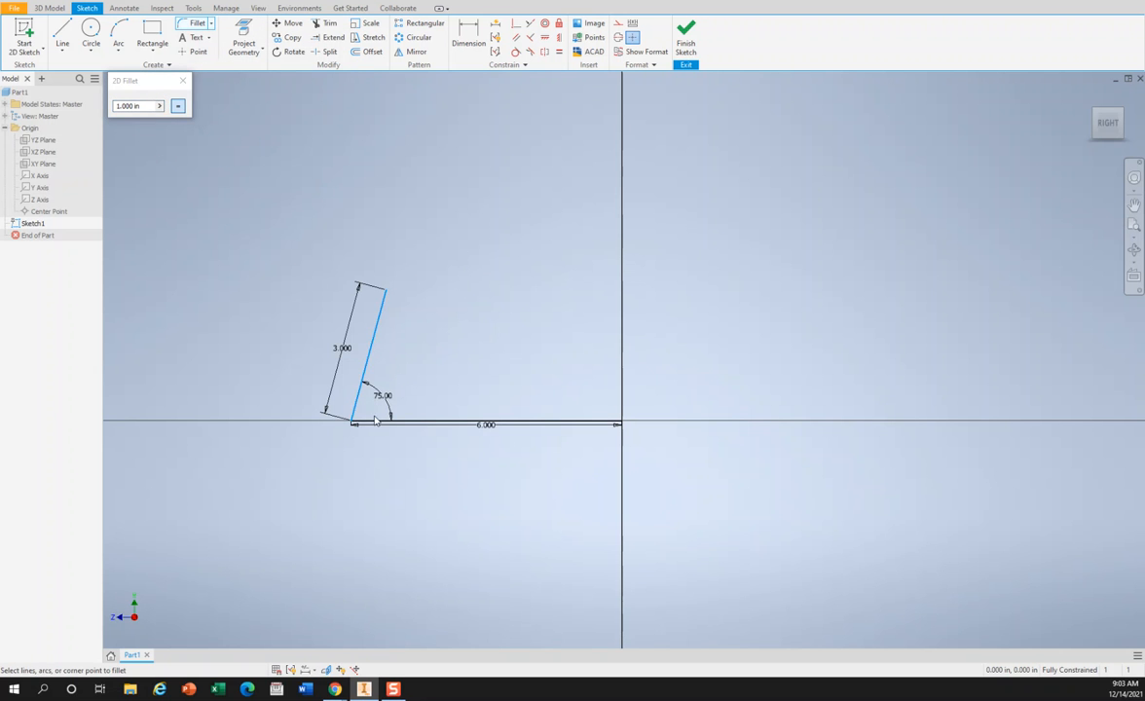
click(378, 422)
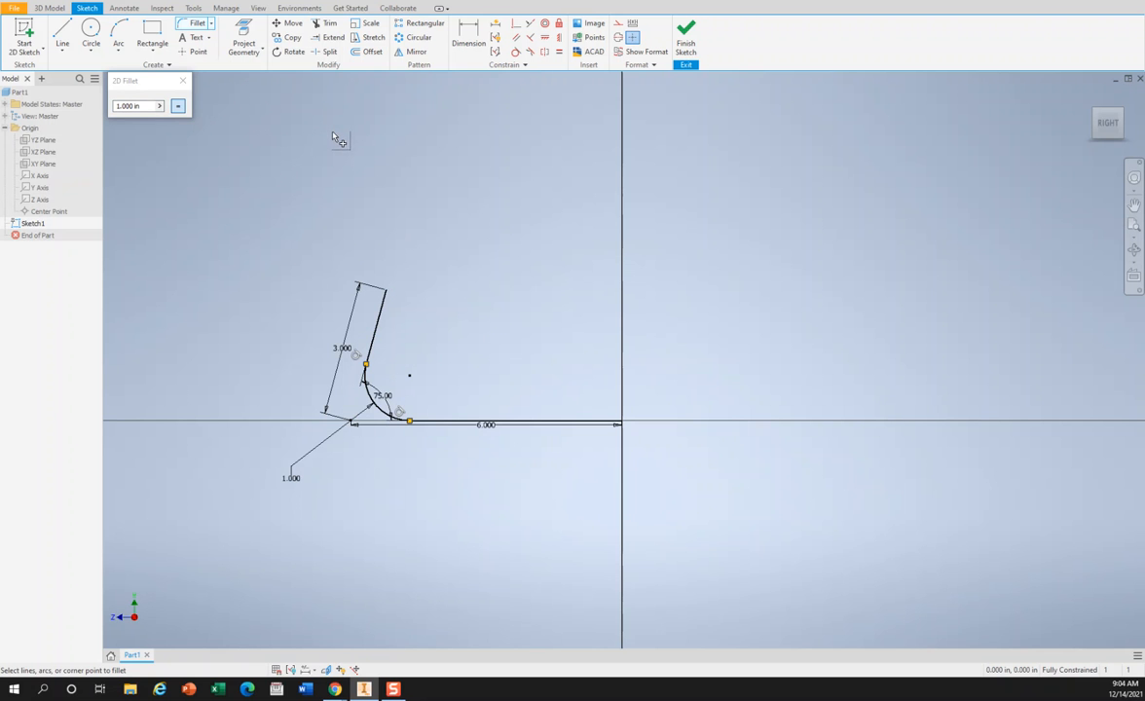
click(182, 81)
- Draw a 1 in line from the slanted line's upper end, perpendicular to it and pointing inward over the base
click(62, 34)
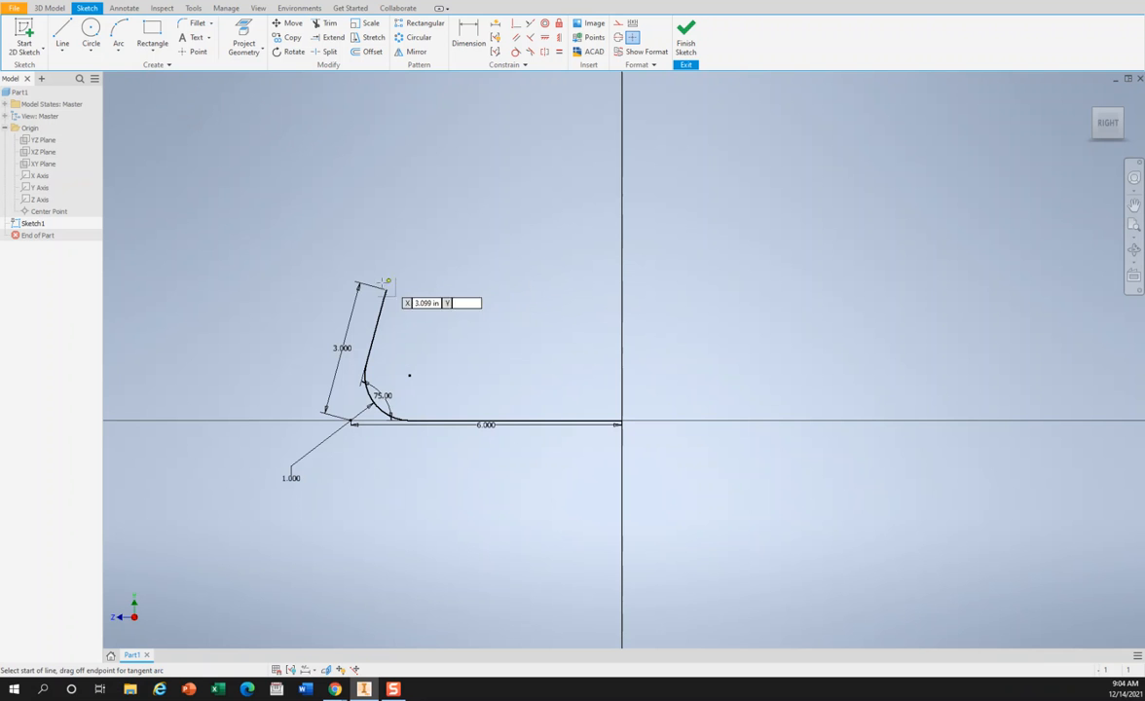
click(396, 292)
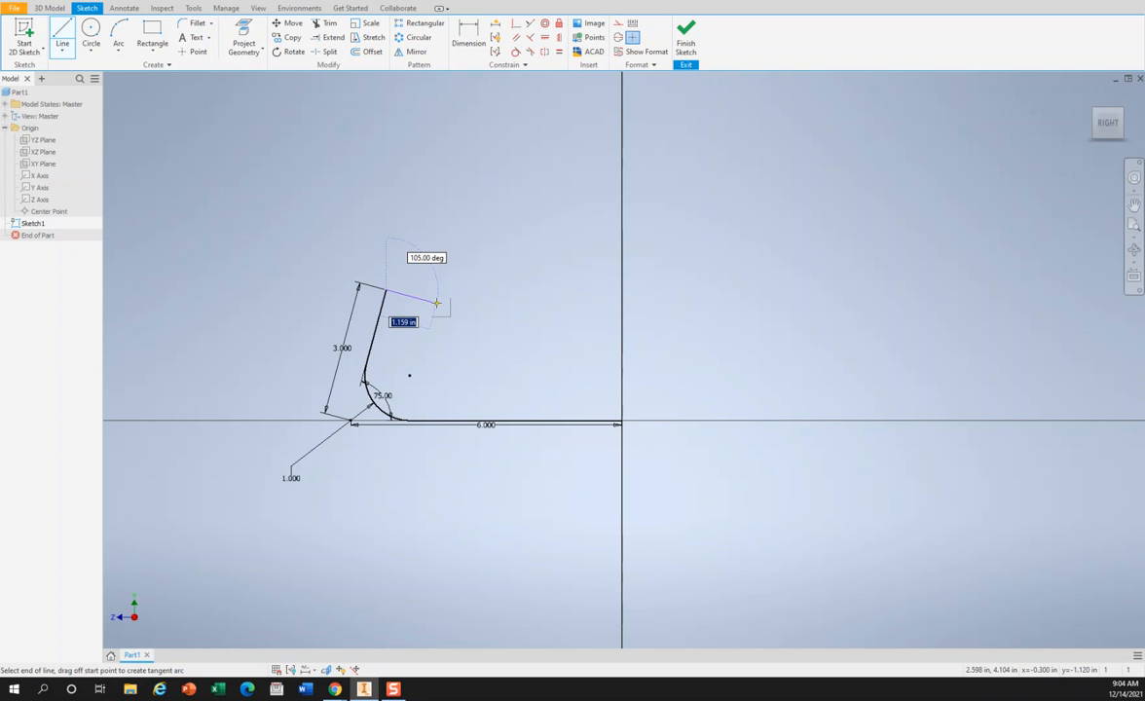
text(1)
key(Return)
key(Escape)
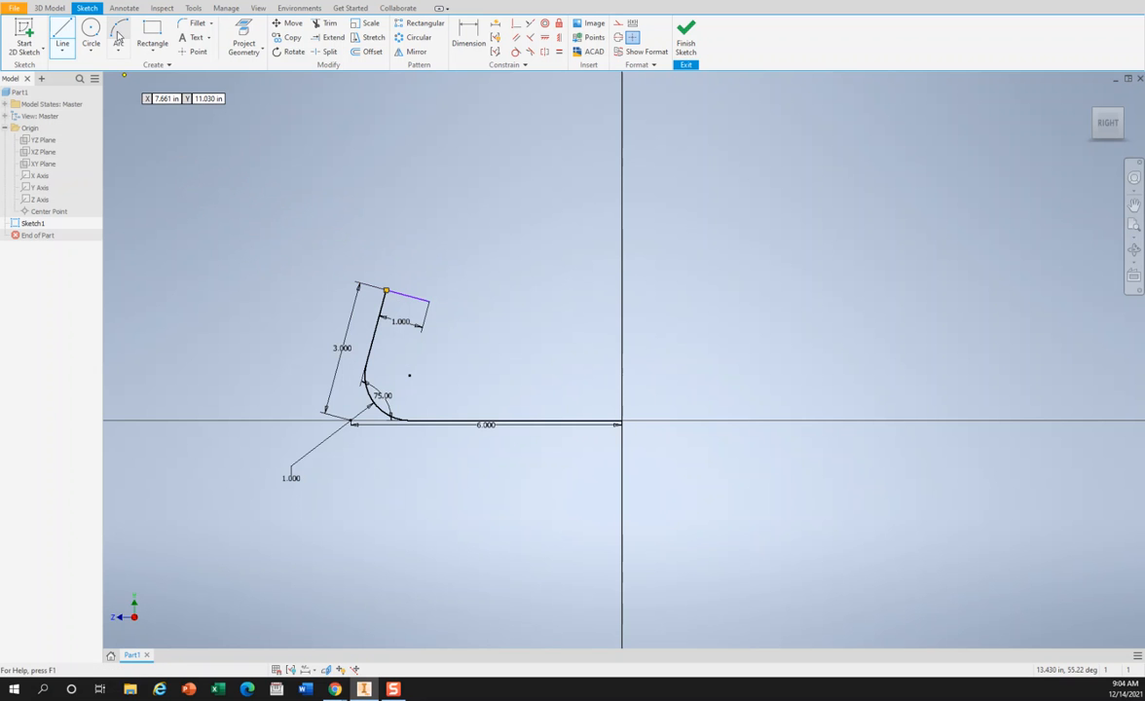
- Offset the connected profile chain inward by 3/16 in
click(379, 53)
click(406, 297)
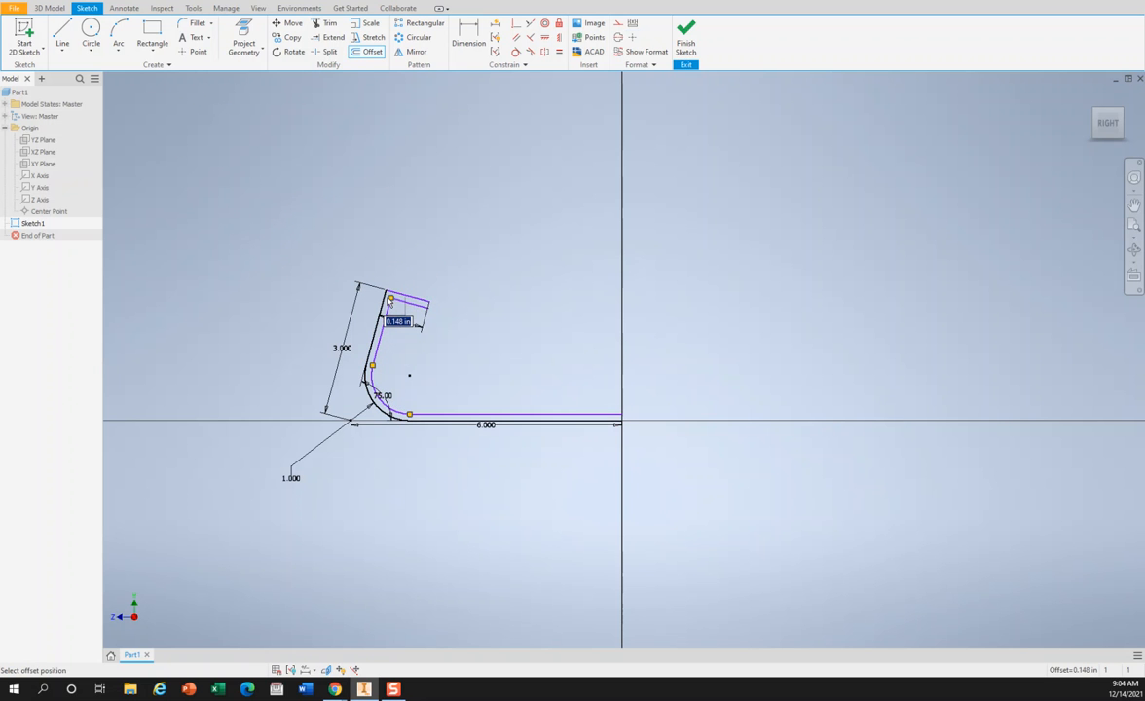
text(3/16)
key(Return)
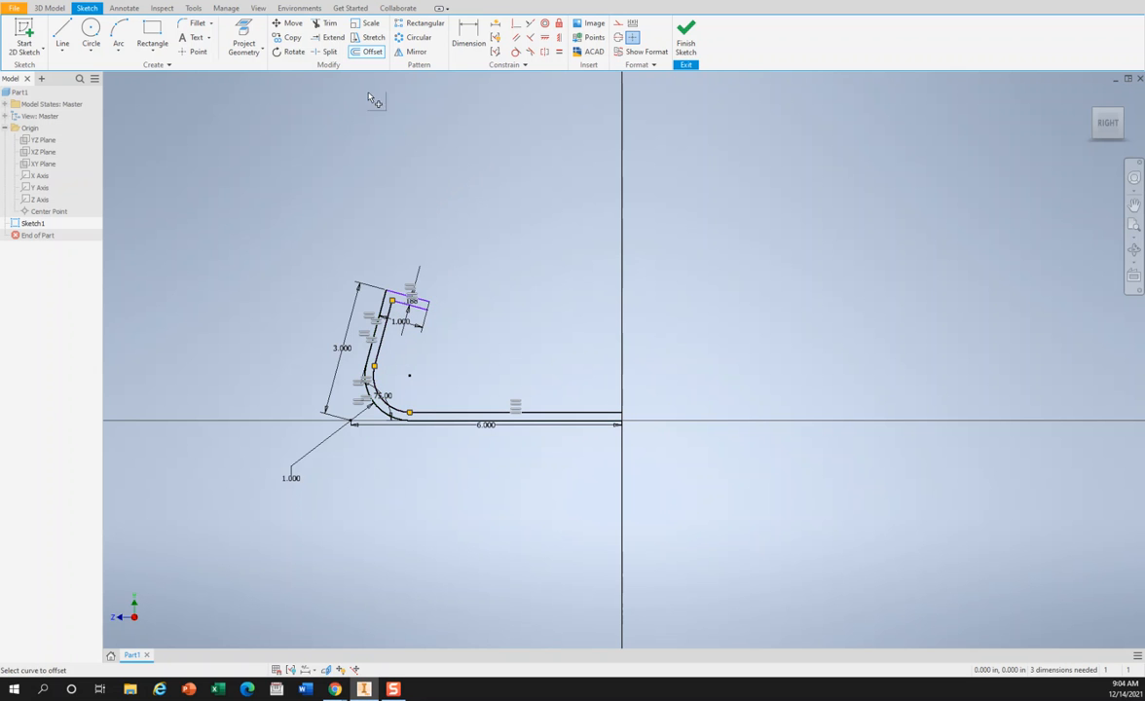
- Close the profile with short lines joining the original and offset chains at the lip end and at the origin end
click(62, 39)
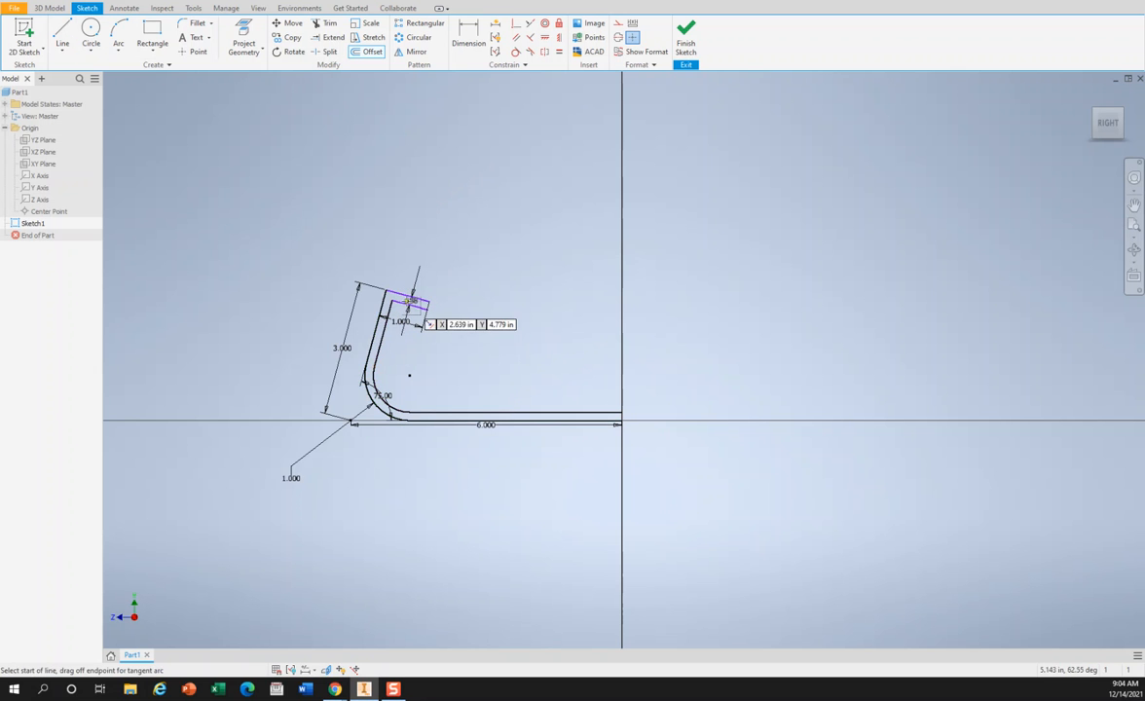
scroll(414, 307, down, 5)
scroll(410, 304, up, 5)
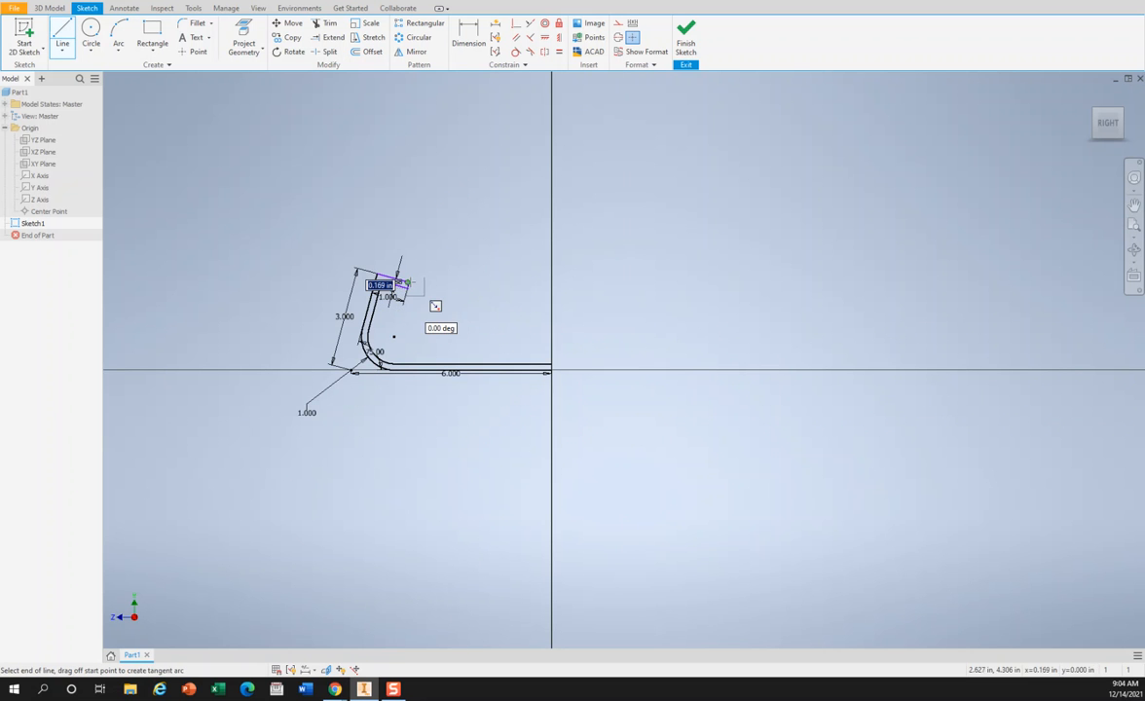
click(550, 365)
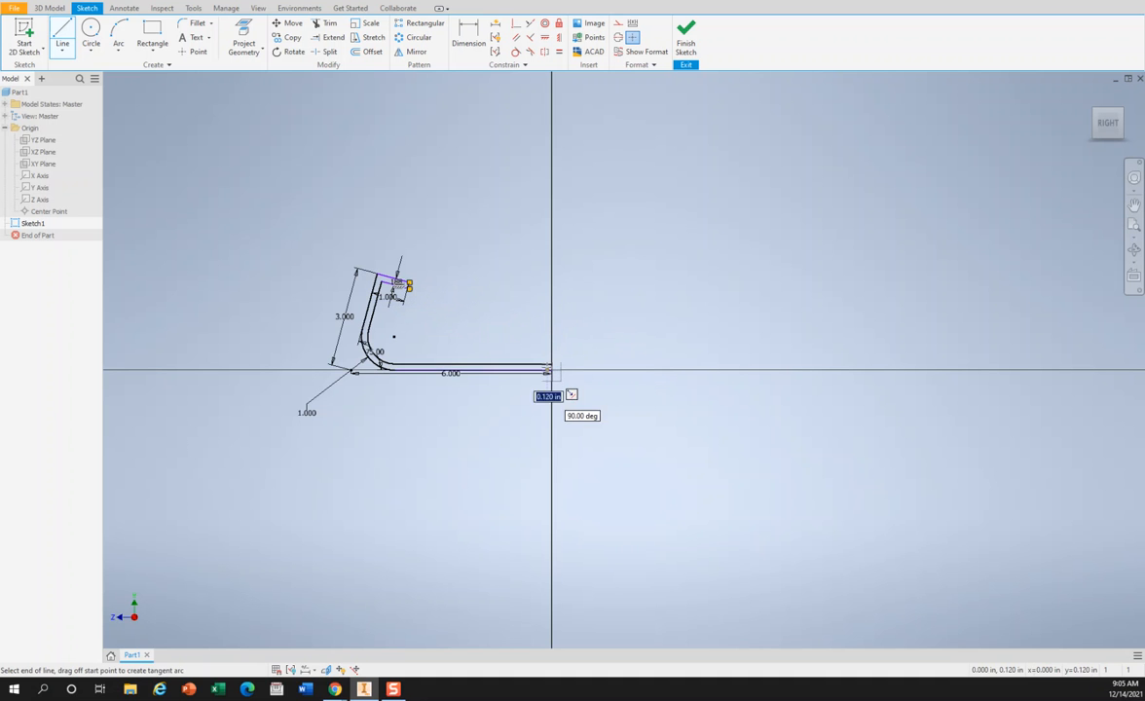
click(550, 370)
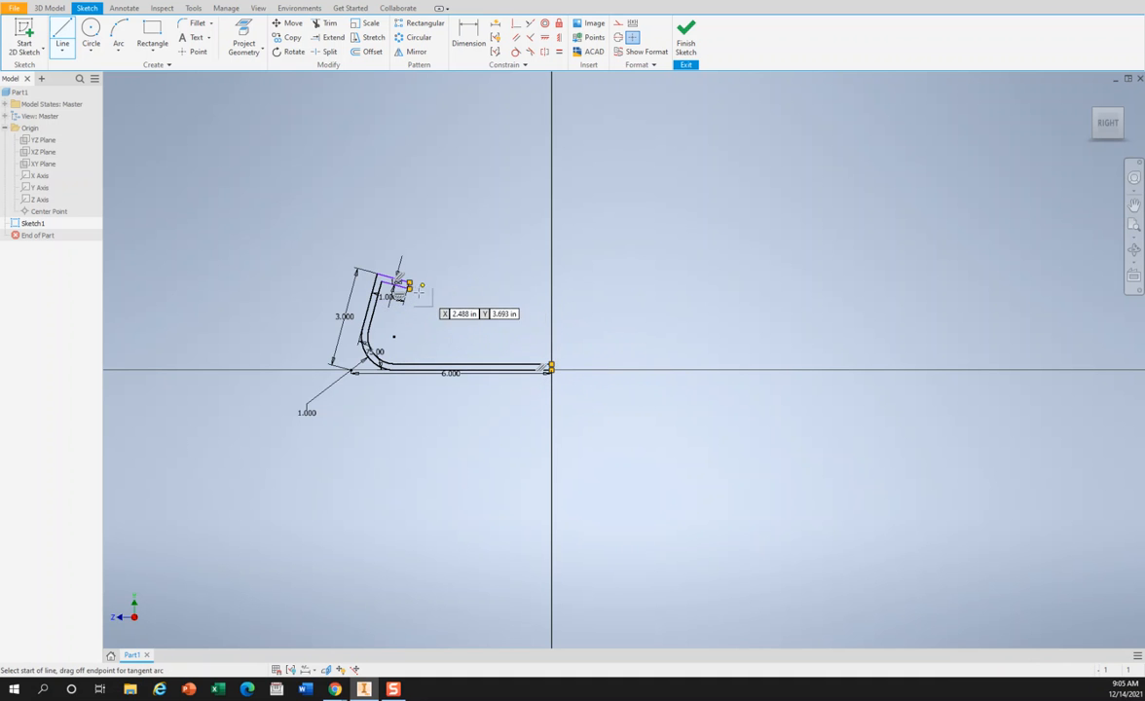
scroll(387, 309, up, 3)
middle_drag(389, 306, 430, 294)
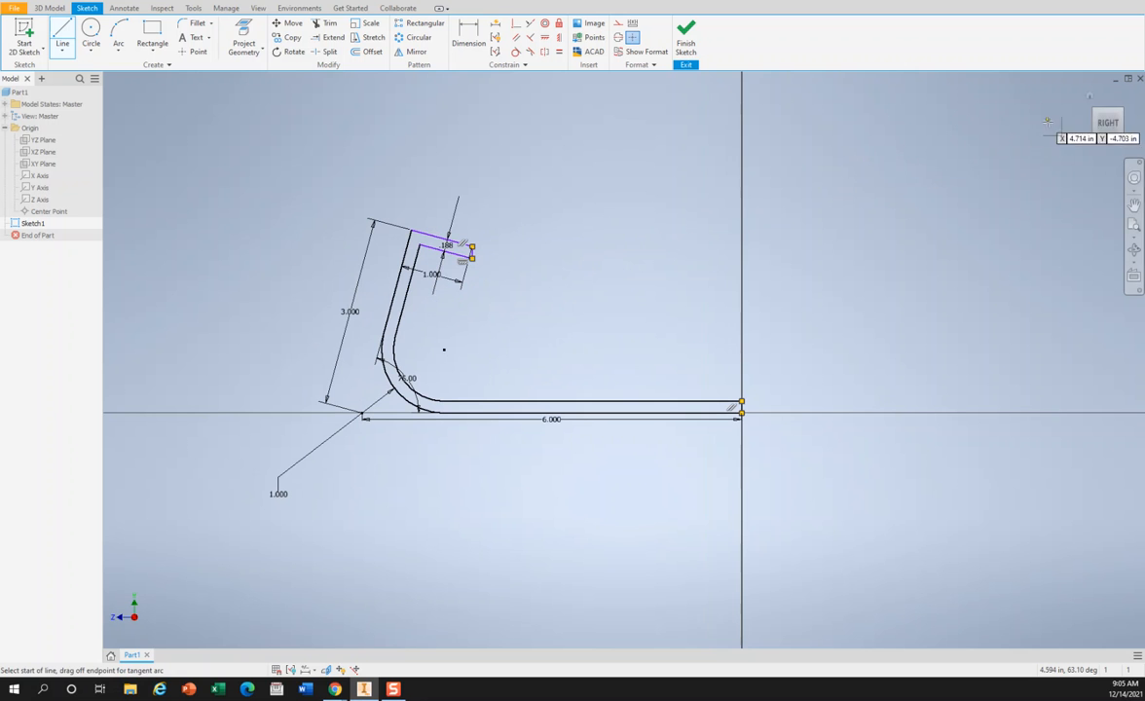
- Finish the sketch and extrude the closed profile 6 in to one side of the sketch plane
click(687, 50)
drag(1120, 131, 1109, 136)
scroll(945, 234, down, 3)
scroll(940, 233, up, 5)
scroll(940, 233, up, 4)
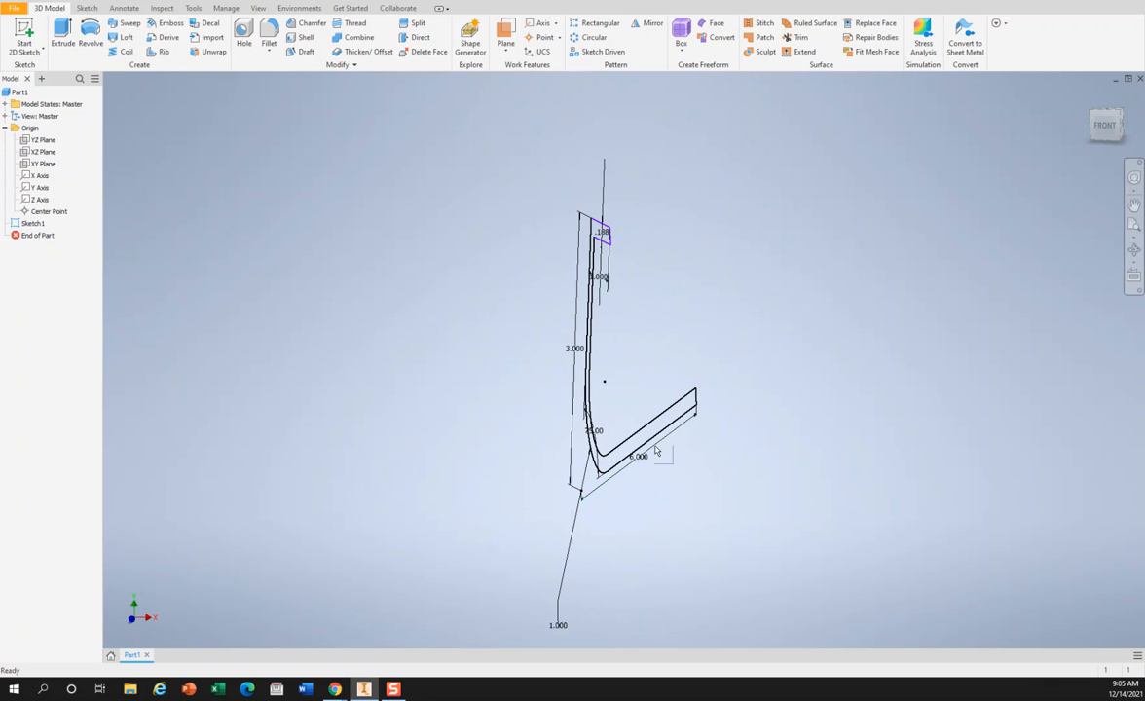
click(70, 43)
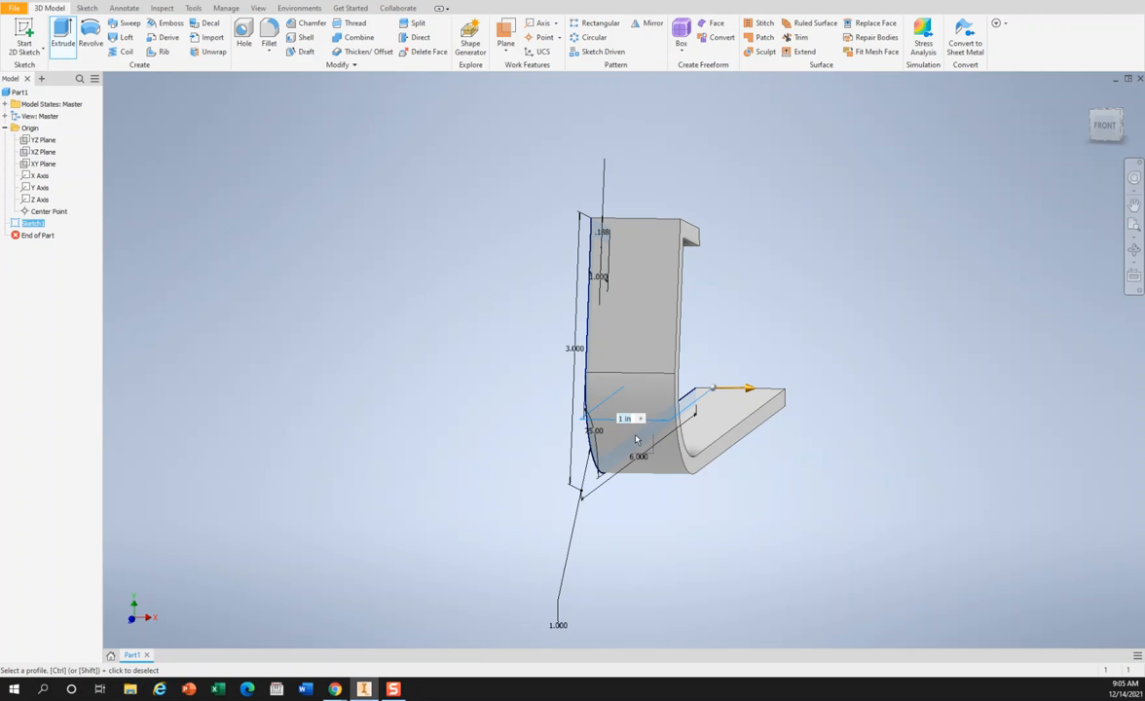
text(6)
scroll(675, 465, down, 5)
scroll(659, 477, up, 6)
scroll(659, 481, down, 5)
middle_drag(587, 477, 367, 458)
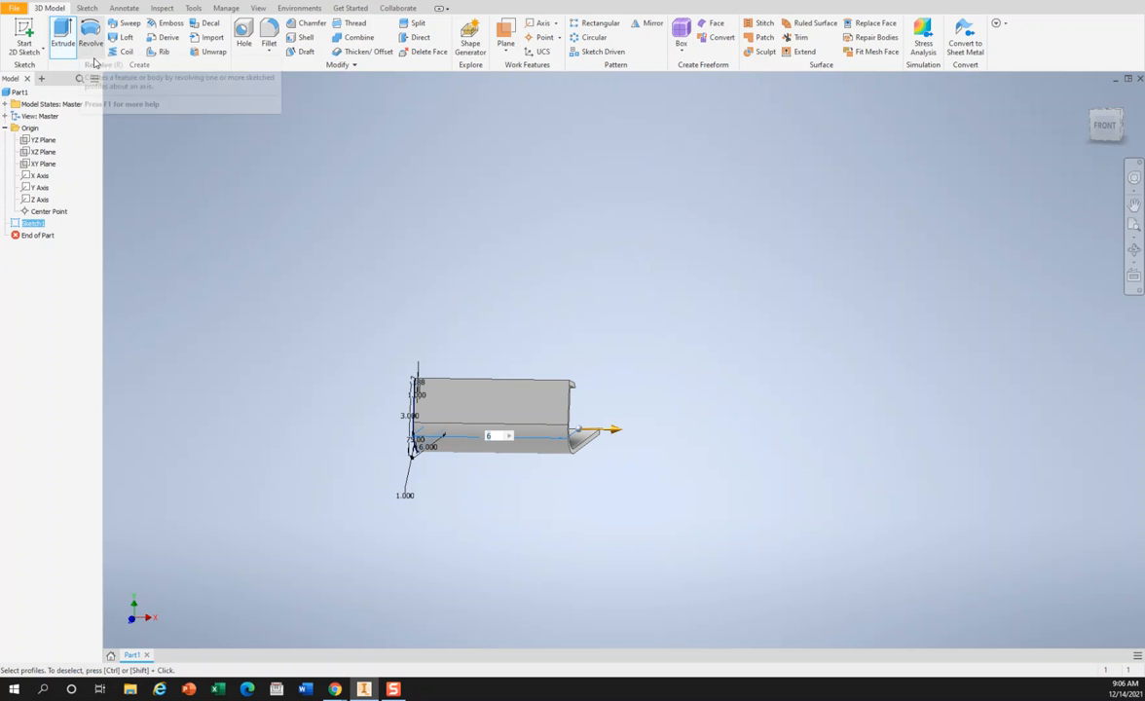
key(Return)
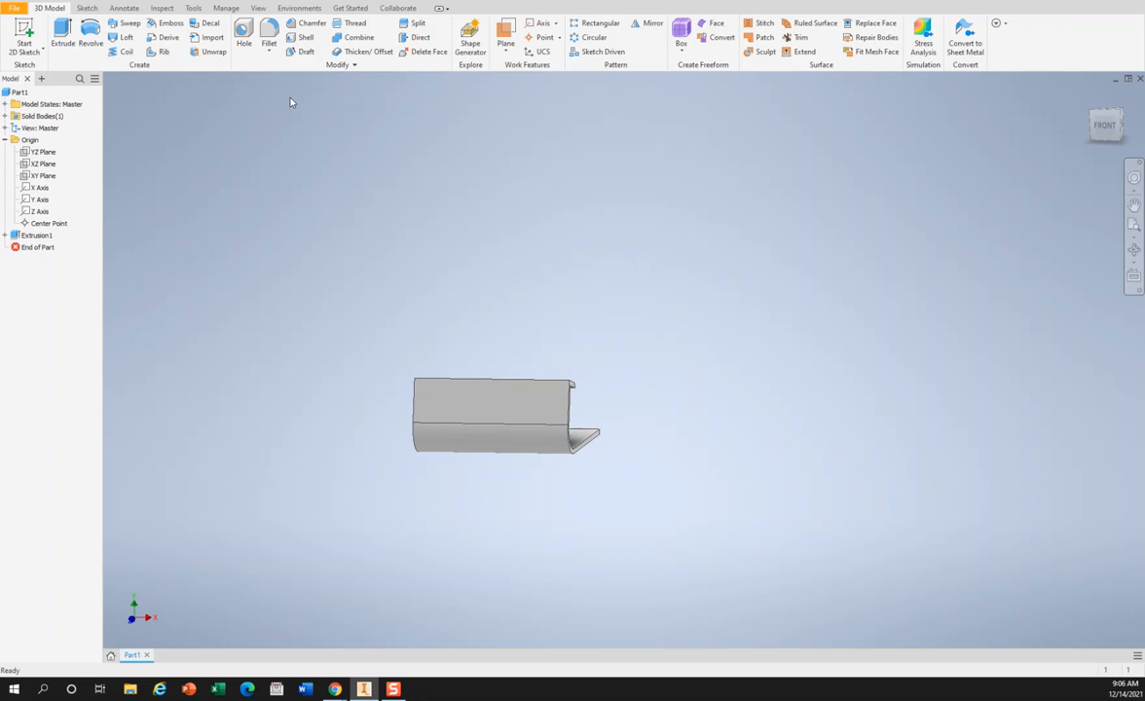
- Edit the extrusion so its 6 in distance runs symmetrically about the sketch plane
click(5, 235)
double_click(12, 237)
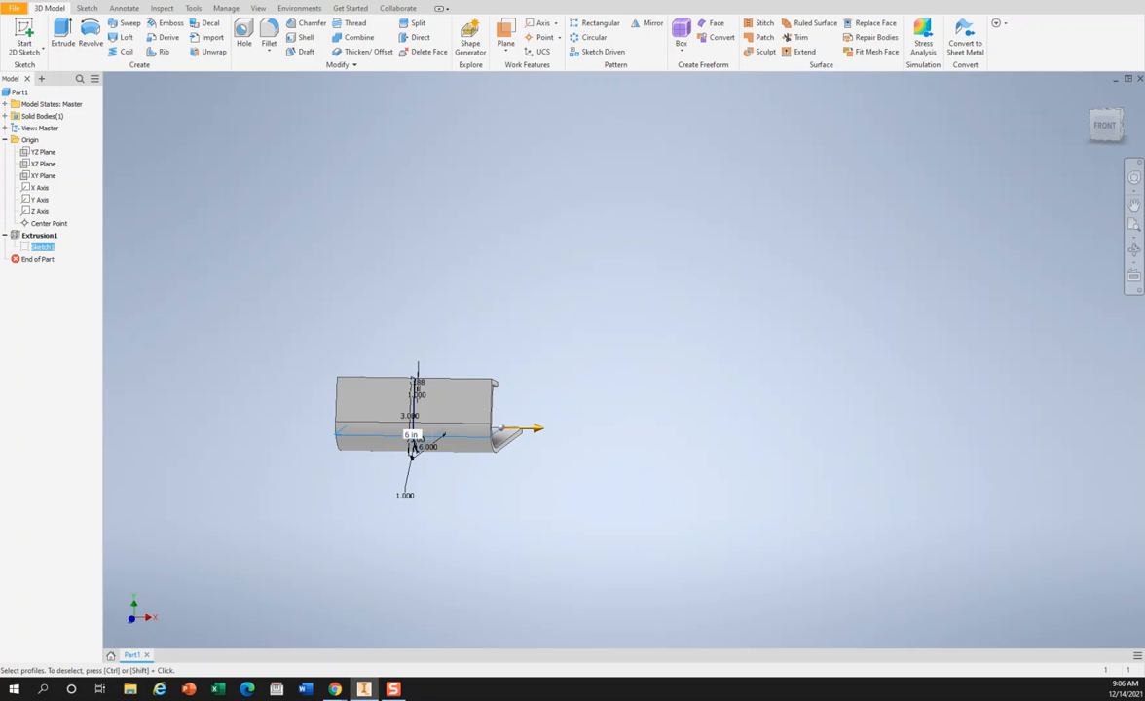
key(Escape)
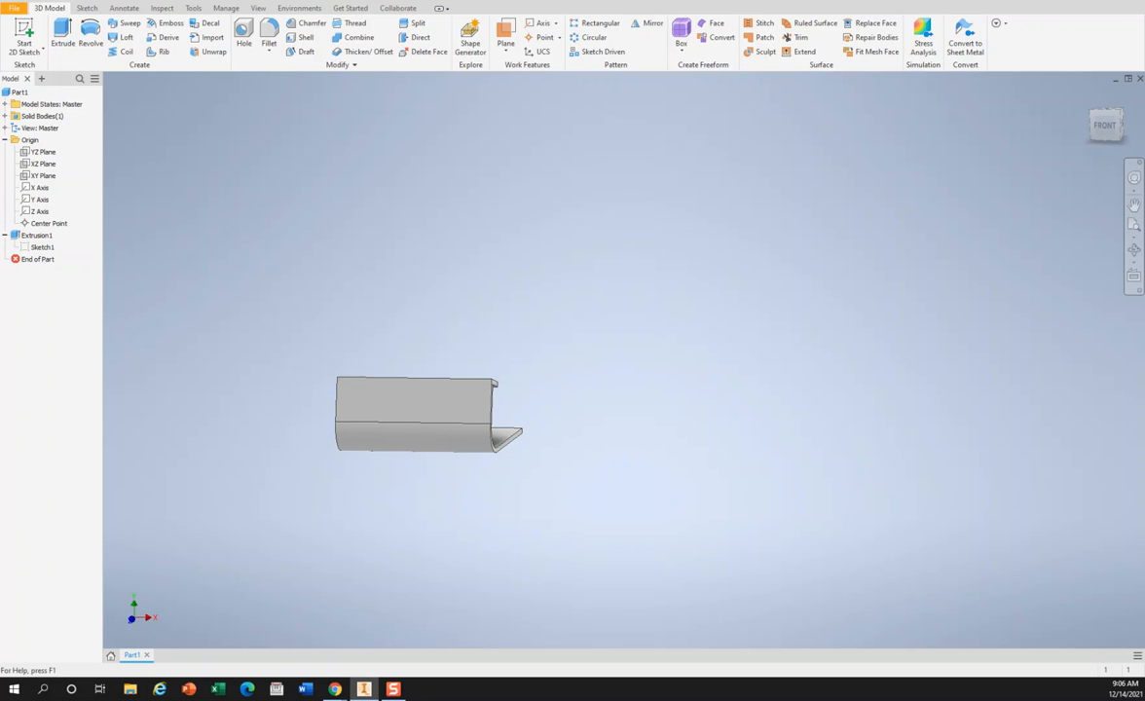
- Start a sketch on the upper flat face at the front of the holder
mouse_move(1115, 128)
mouse_down()
mouse_move(1082, 136)
mouse_move(1007, 117)
mouse_up()
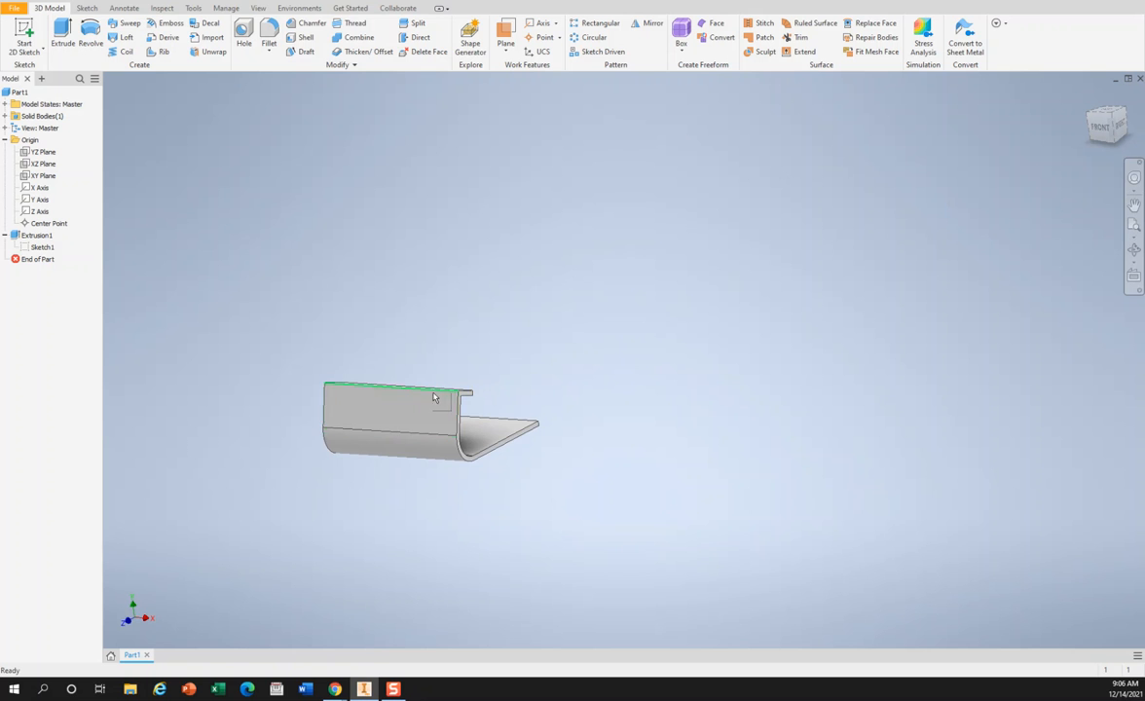
click(1100, 128)
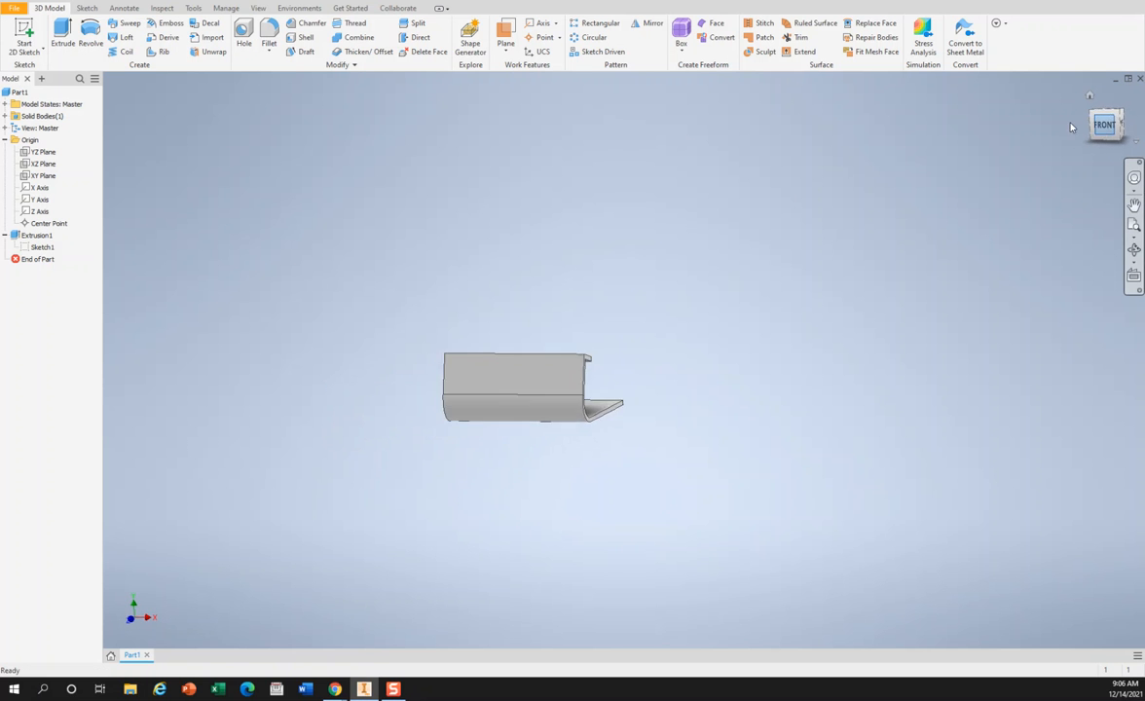
middle_drag(631, 353, 508, 348)
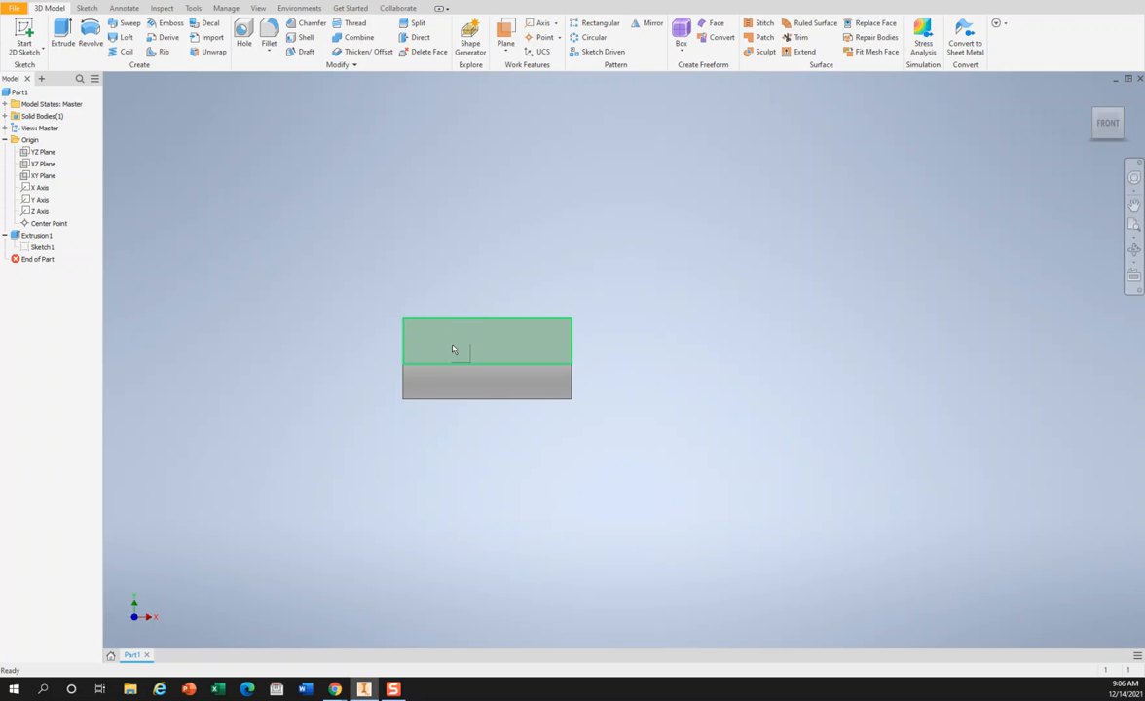
mouse_move(471, 367)
click(488, 344)
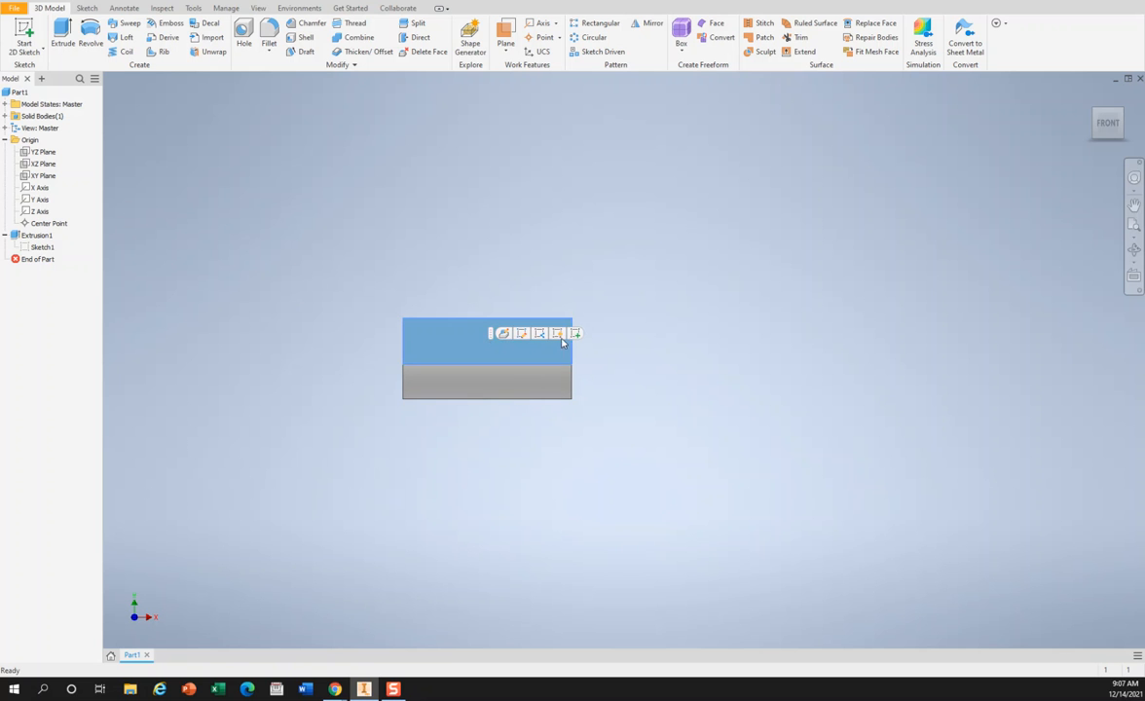
click(574, 334)
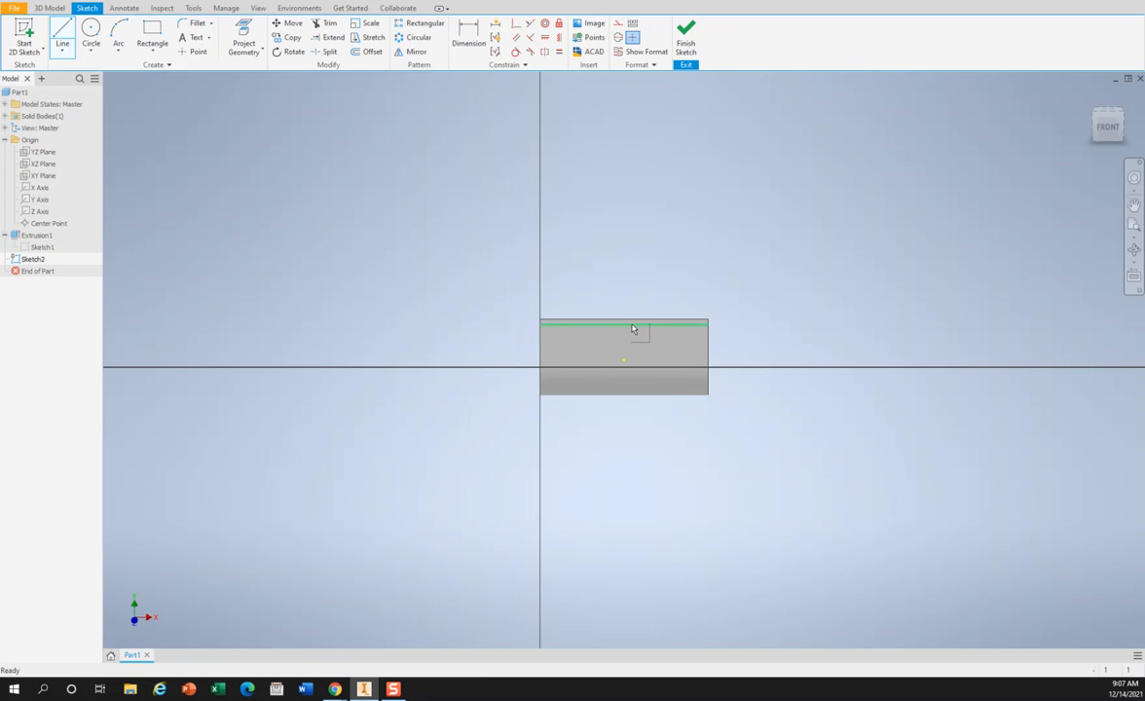
- Draw a vertical line about 0.84 in long through the top edge's midpoint, ending on the underside edge of the lip
scroll(618, 336, up, 5)
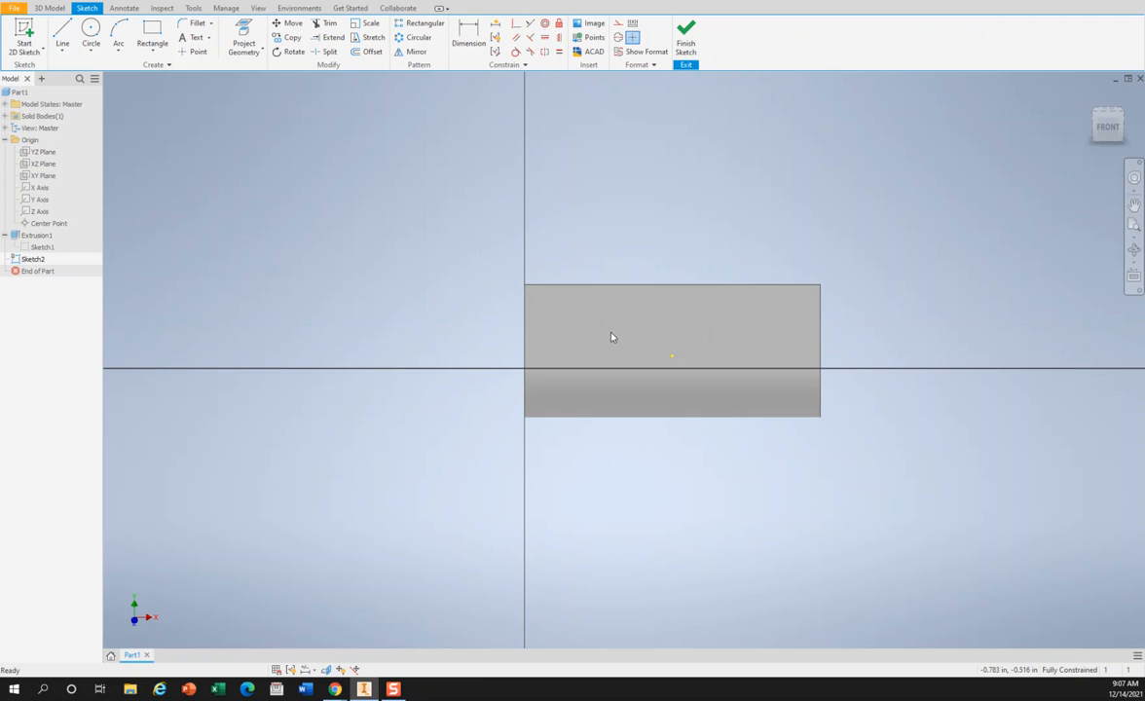
middle_drag(556, 338, 426, 353)
scroll(504, 336, up, 7)
mouse_move(570, 311)
middle_down()
mouse_move(668, 267)
mouse_move(487, 314)
mouse_move(499, 309)
middle_up()
scroll(577, 291, down, 1)
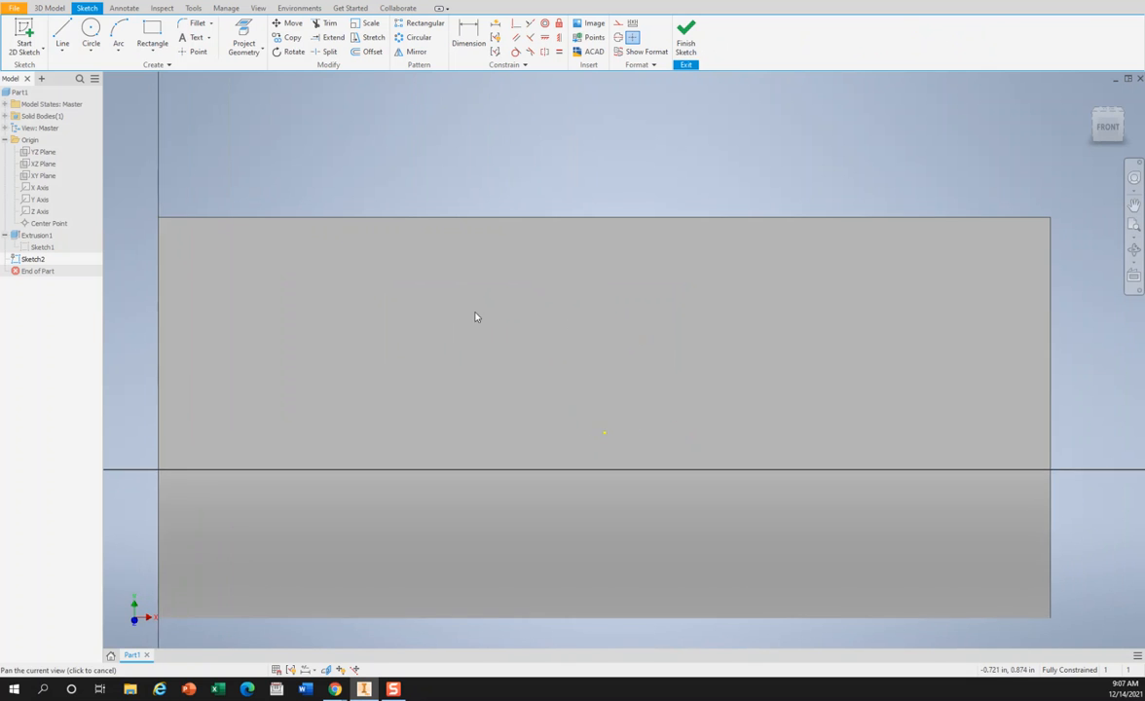
scroll(491, 312, down, 2)
click(62, 39)
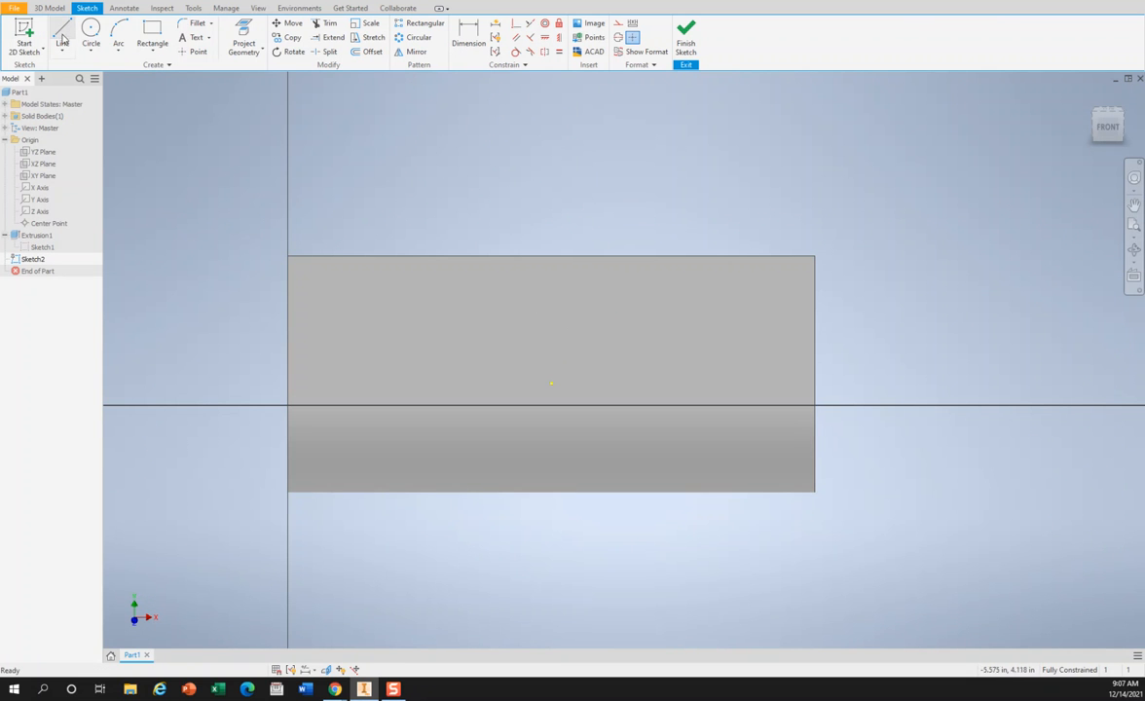
click(550, 256)
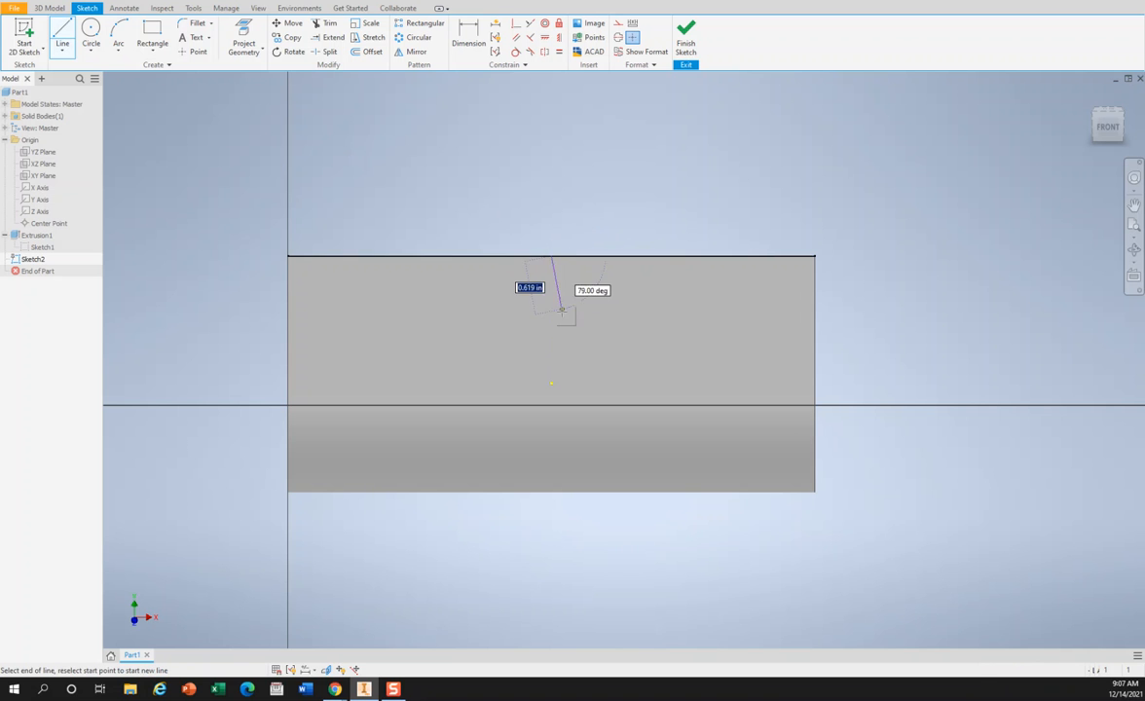
click(550, 200)
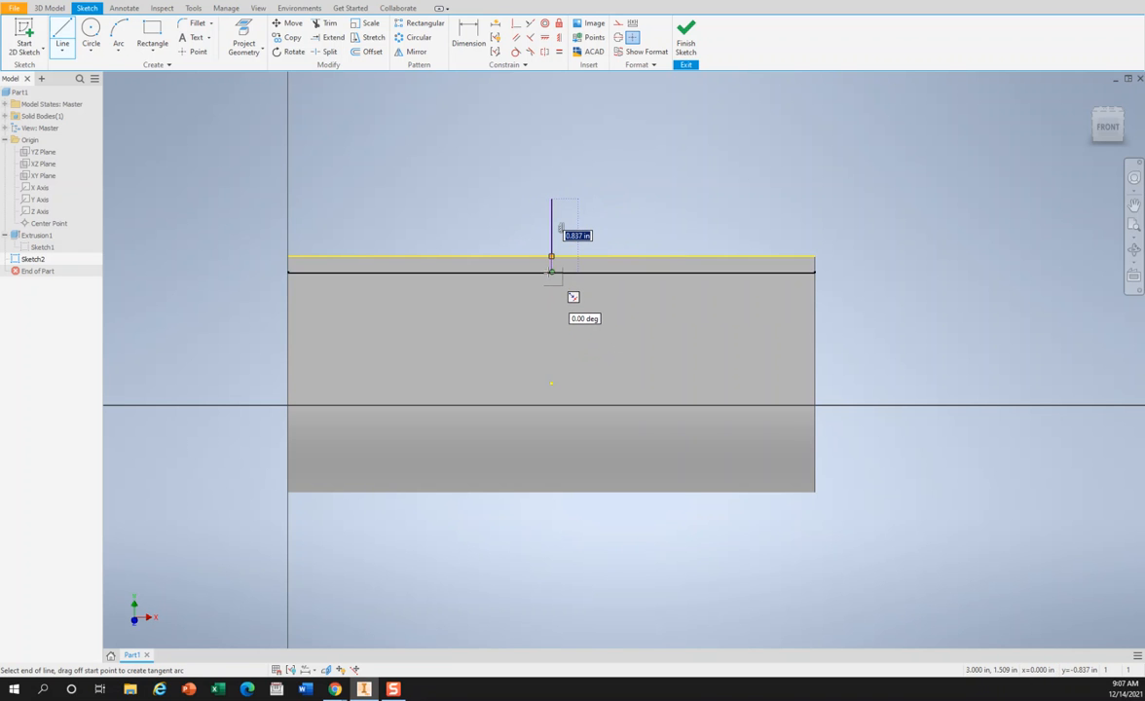
double_click(551, 271)
key(Escape)
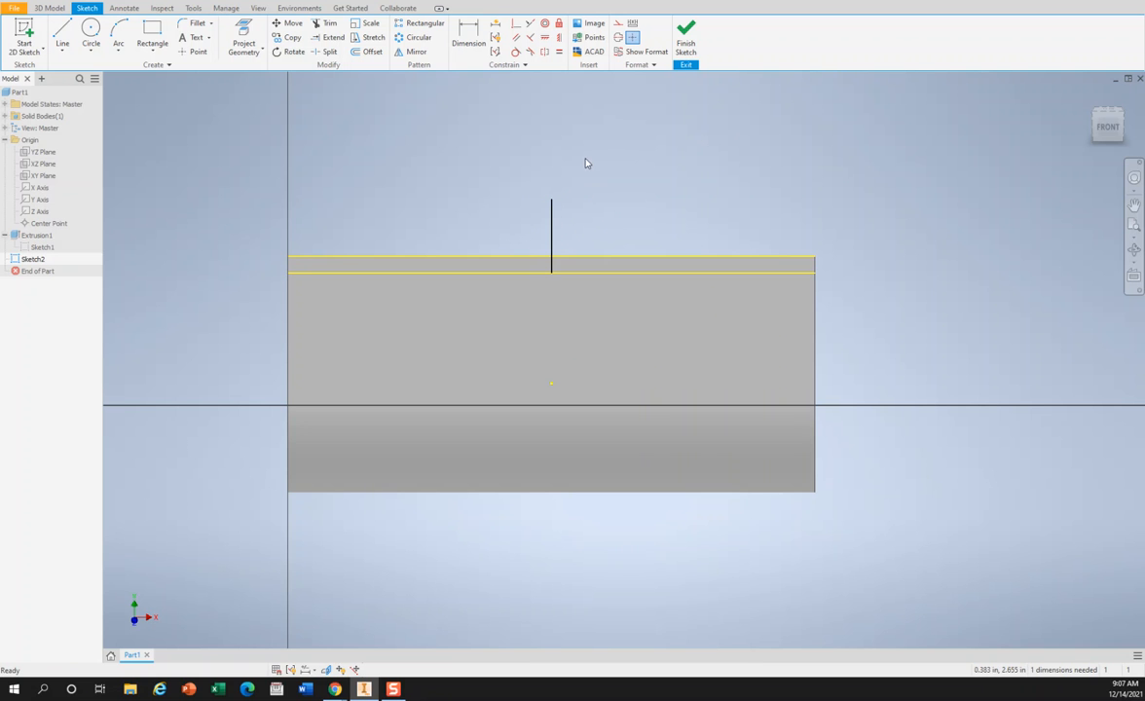
- Try to offset the vertical centre line sideways
click(86, 33)
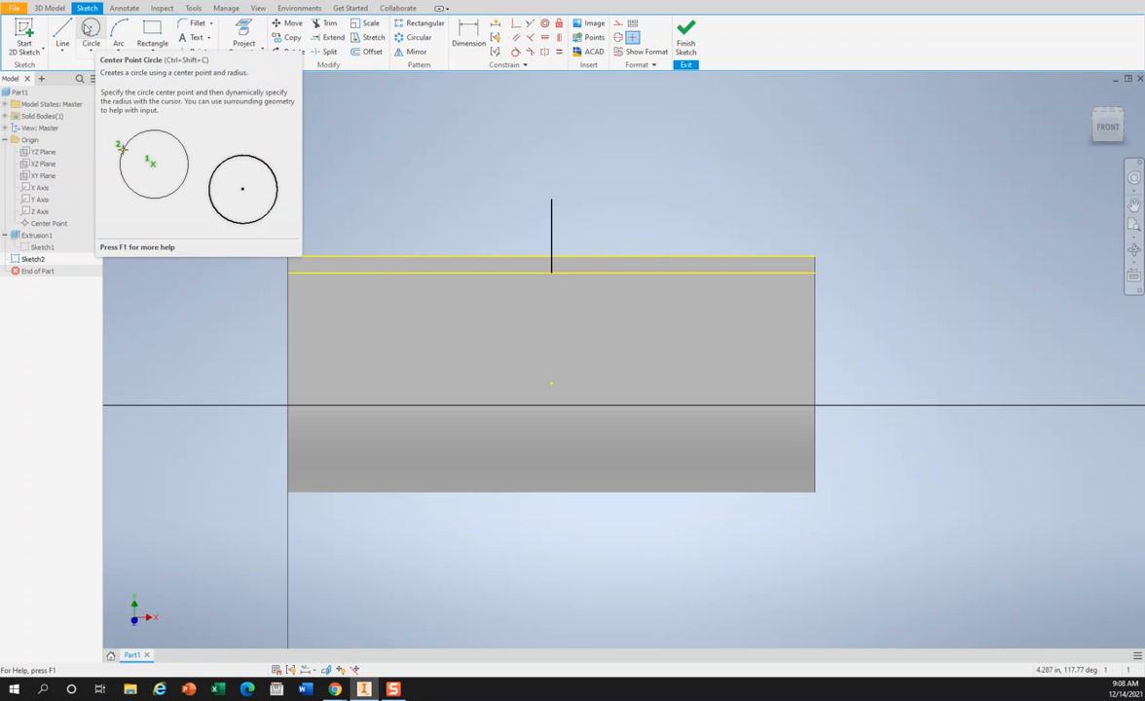
click(83, 42)
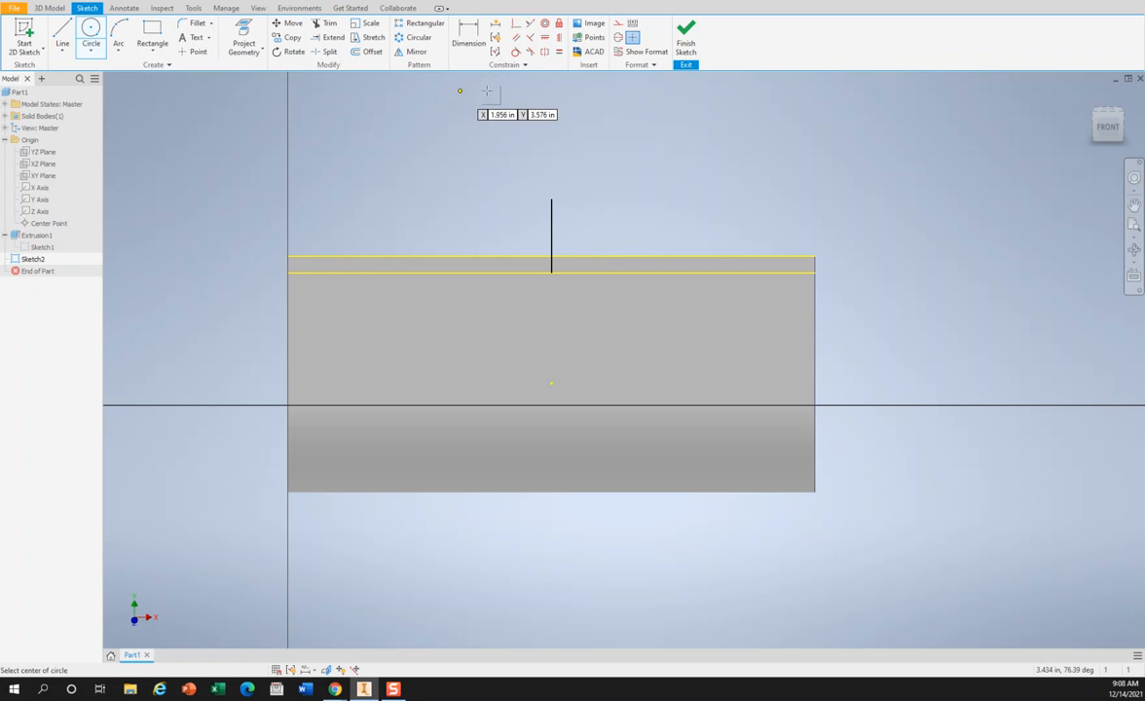
click(361, 56)
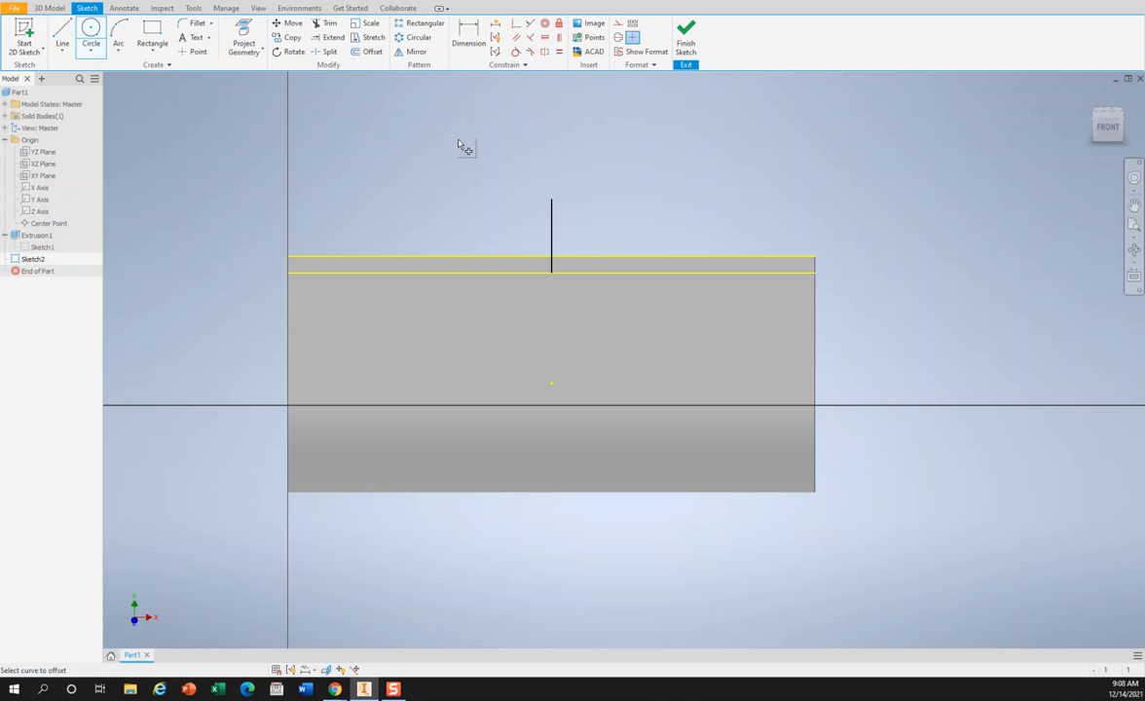
click(552, 226)
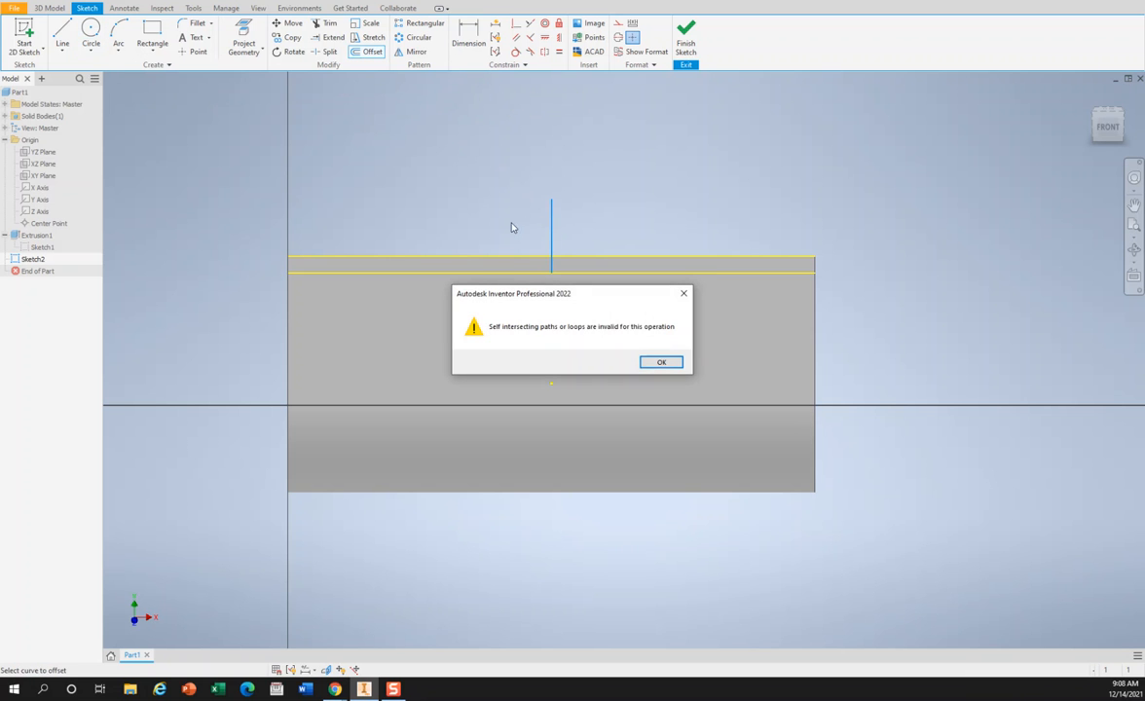
click(660, 362)
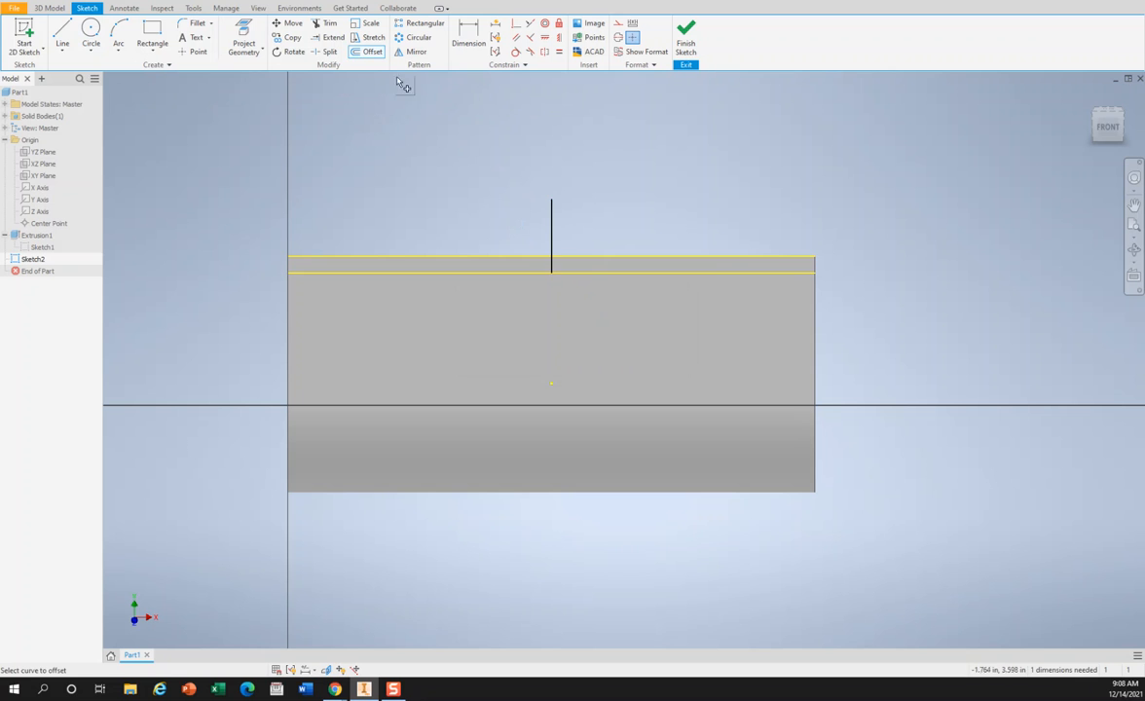
click(352, 53)
click(551, 219)
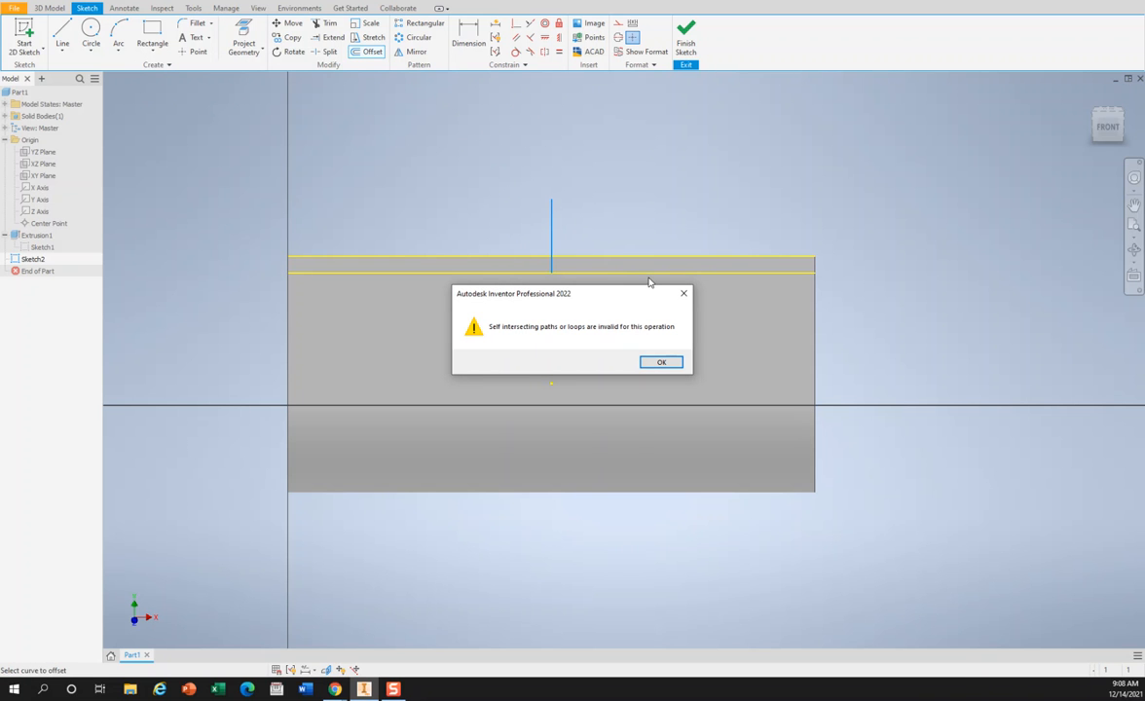
click(683, 293)
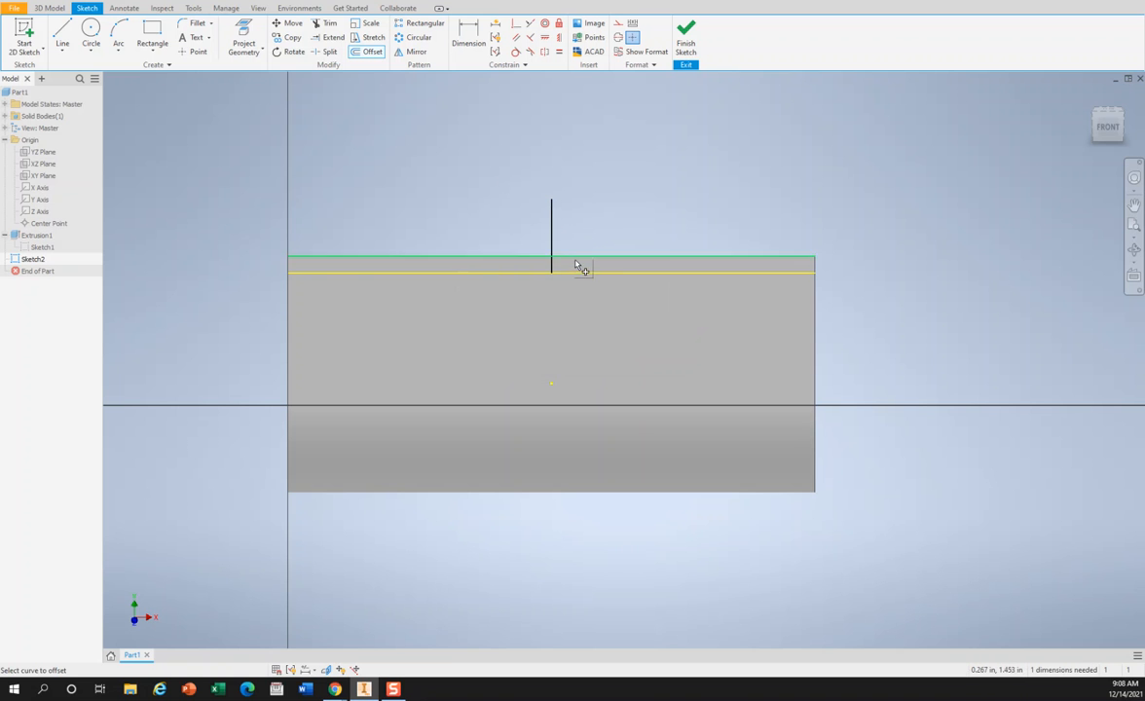
- Delete the constraint tying the vertical centre line to the top edge
key(Escape)
mouse_move(481, 169)
mouse_down()
mouse_move(546, 198)
mouse_move(604, 269)
mouse_up()
key(Delete)
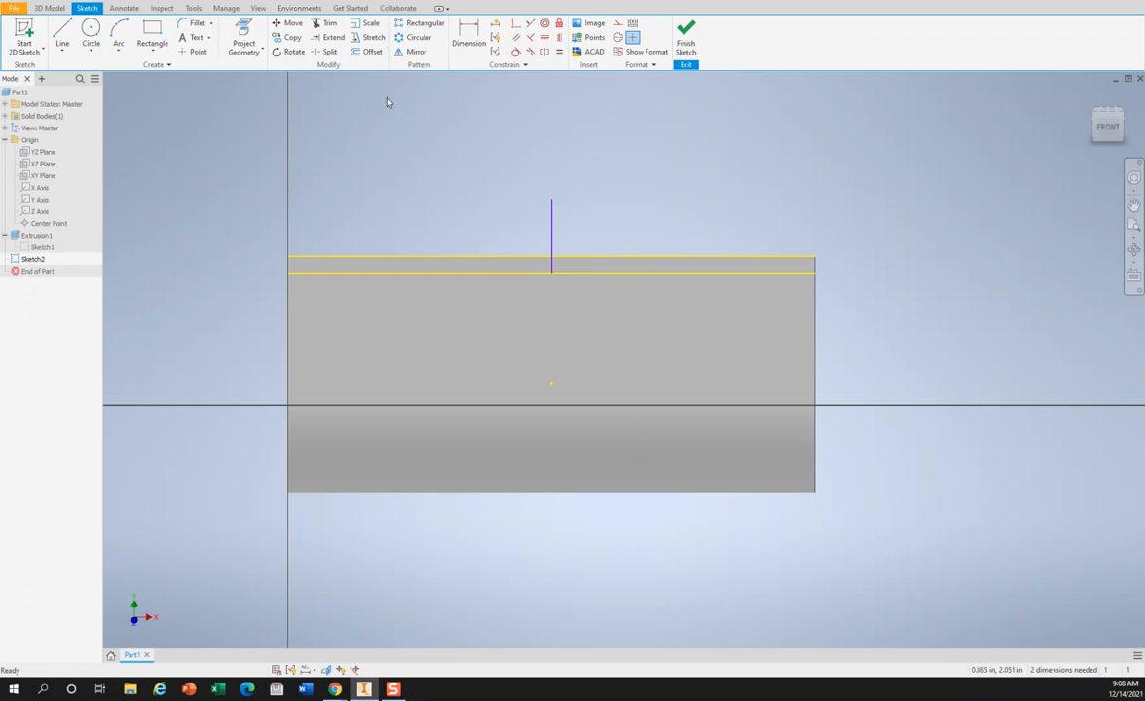
- Offset the vertical centre line 1.625 in (3.25/2) to each side
click(370, 52)
click(553, 237)
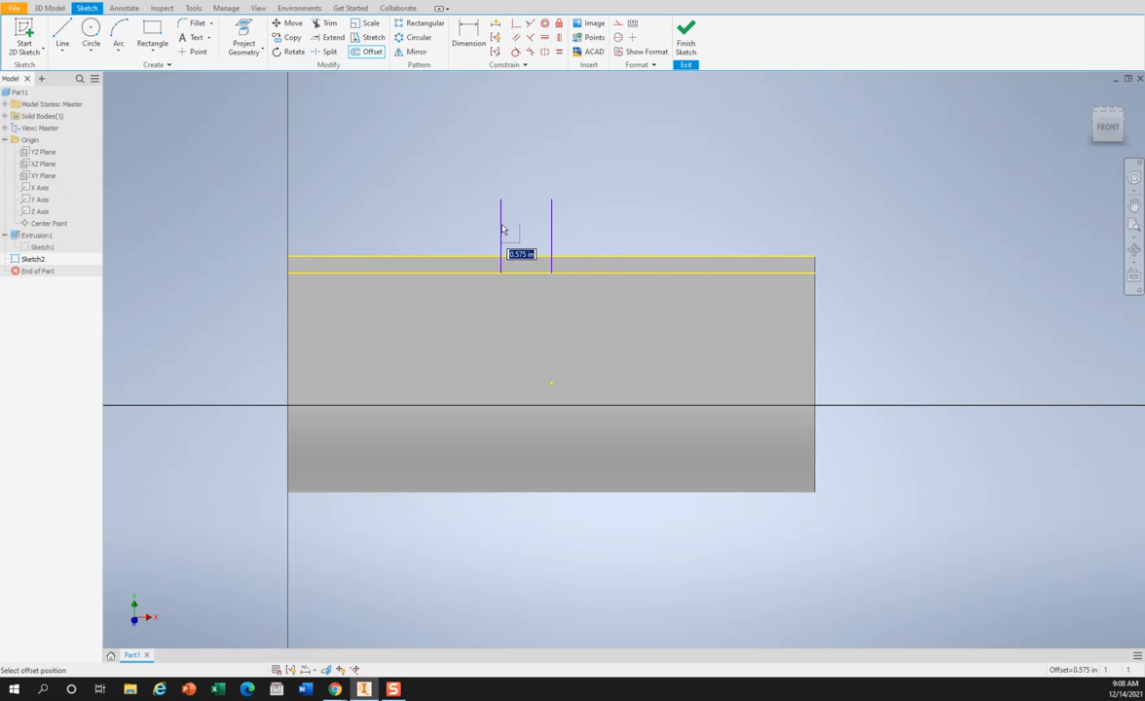
text(1)
key(Return)
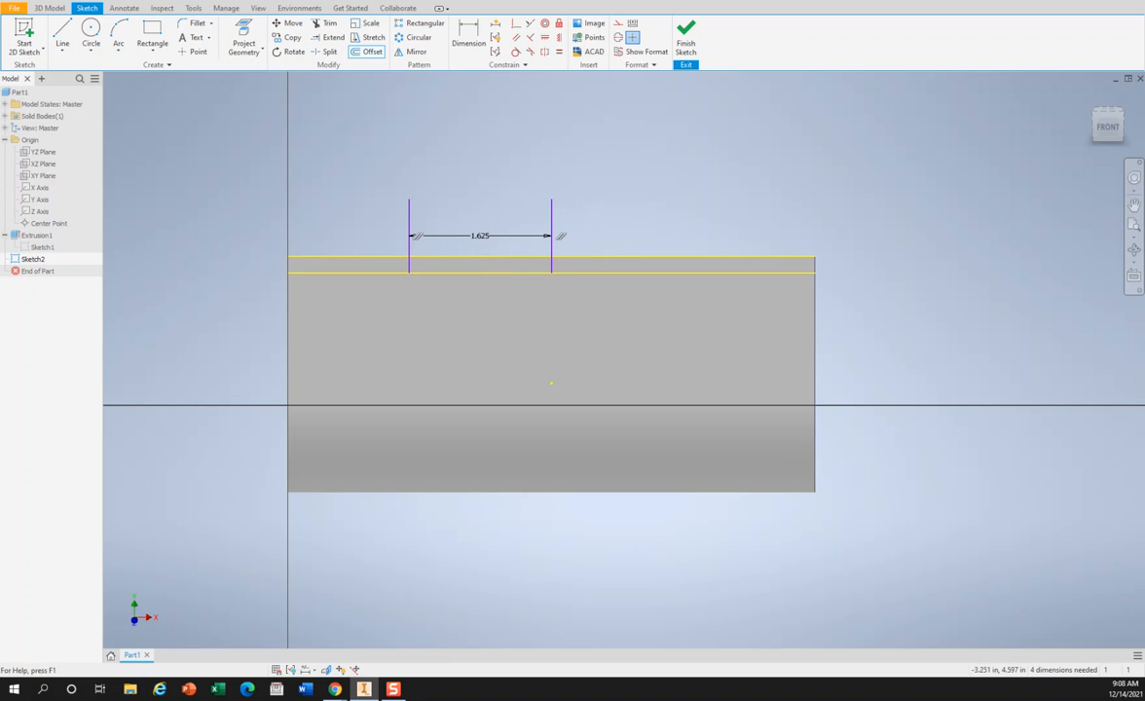
click(552, 220)
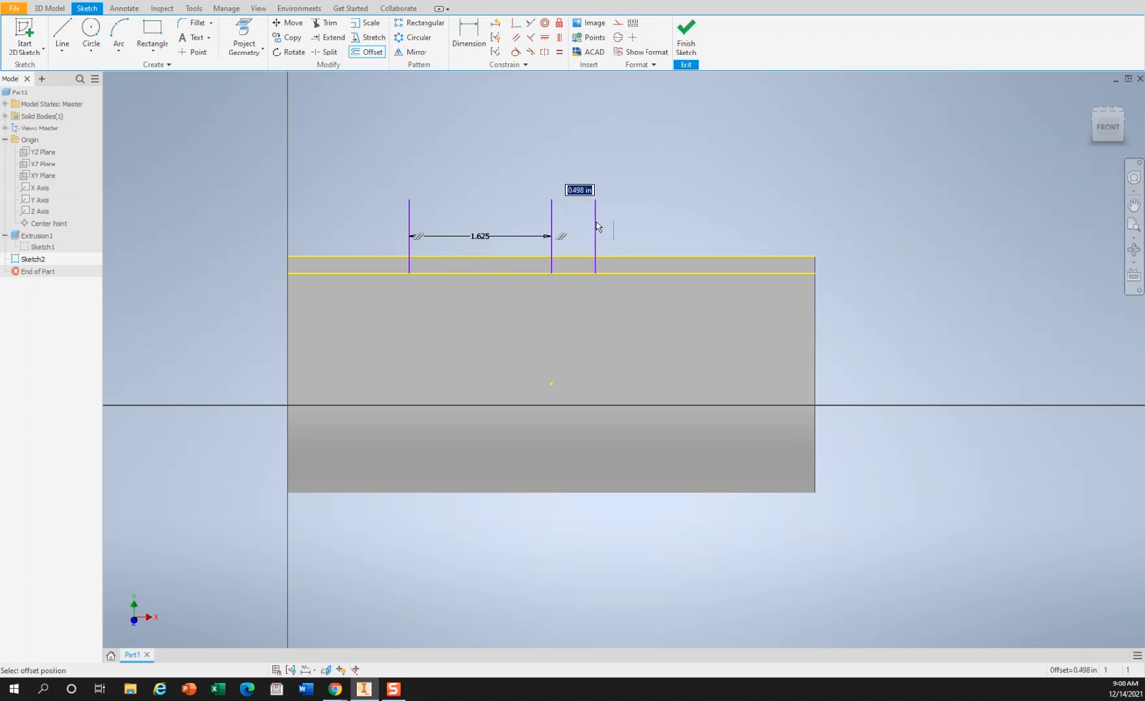
text(3.25/2)
key(Return)
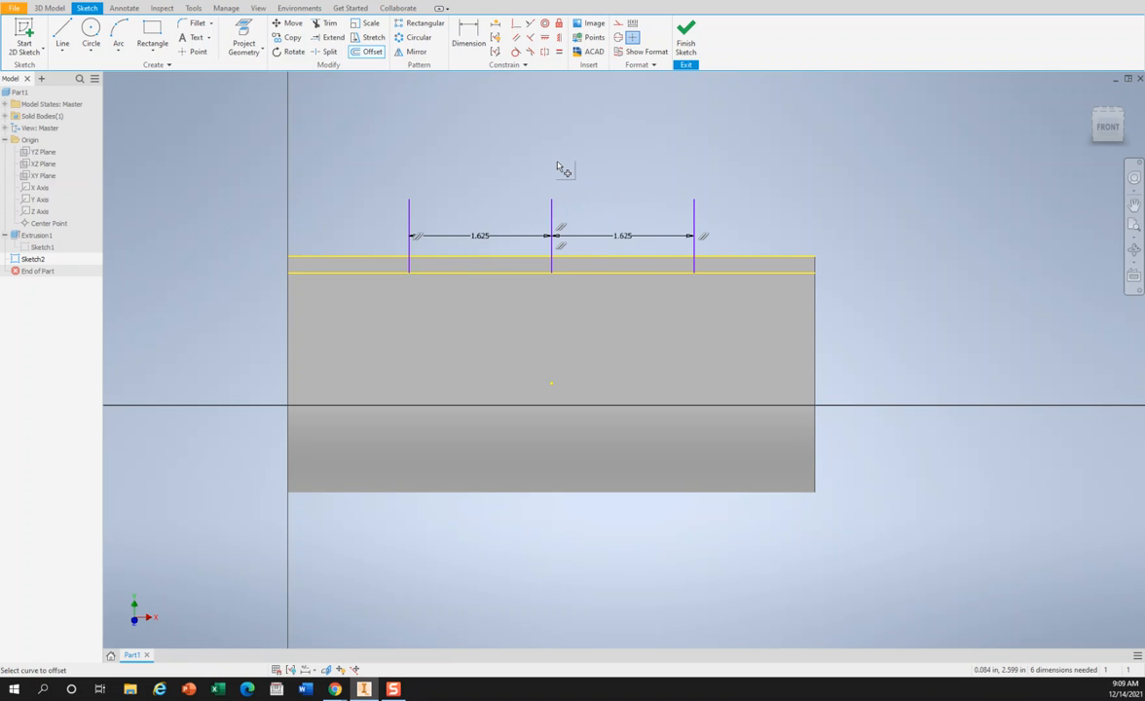
- Draw a 0.52 in diameter circle centred about 0.25 in below the lower end of the left offset line
click(91, 32)
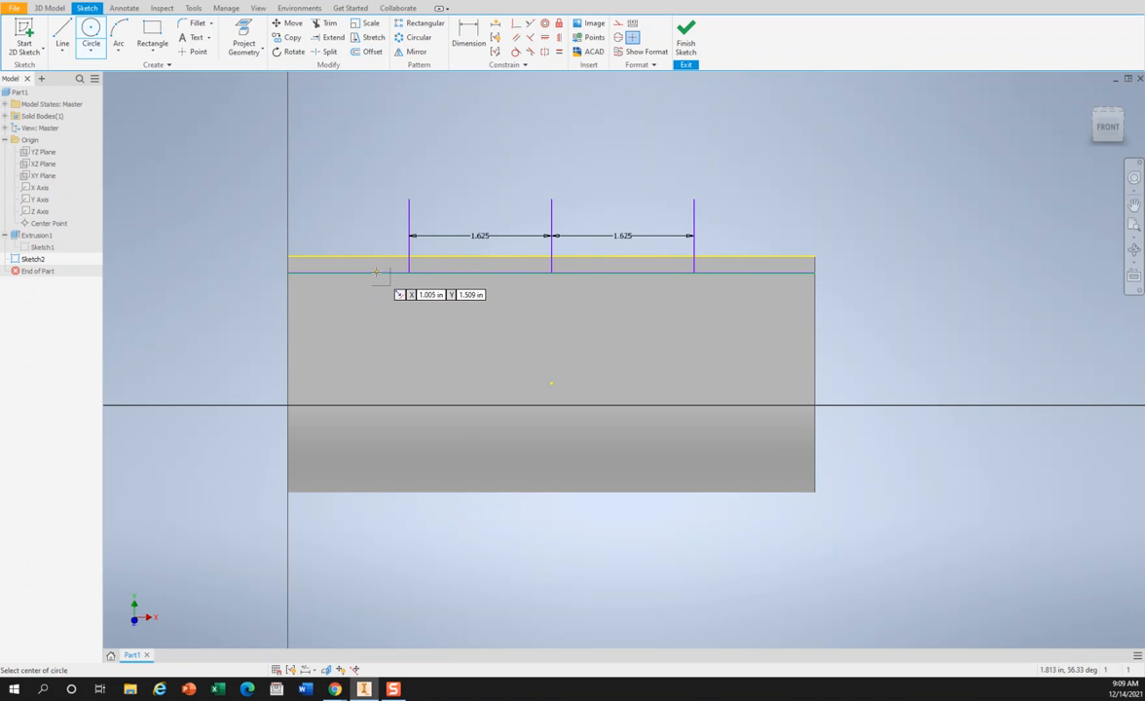
click(408, 294)
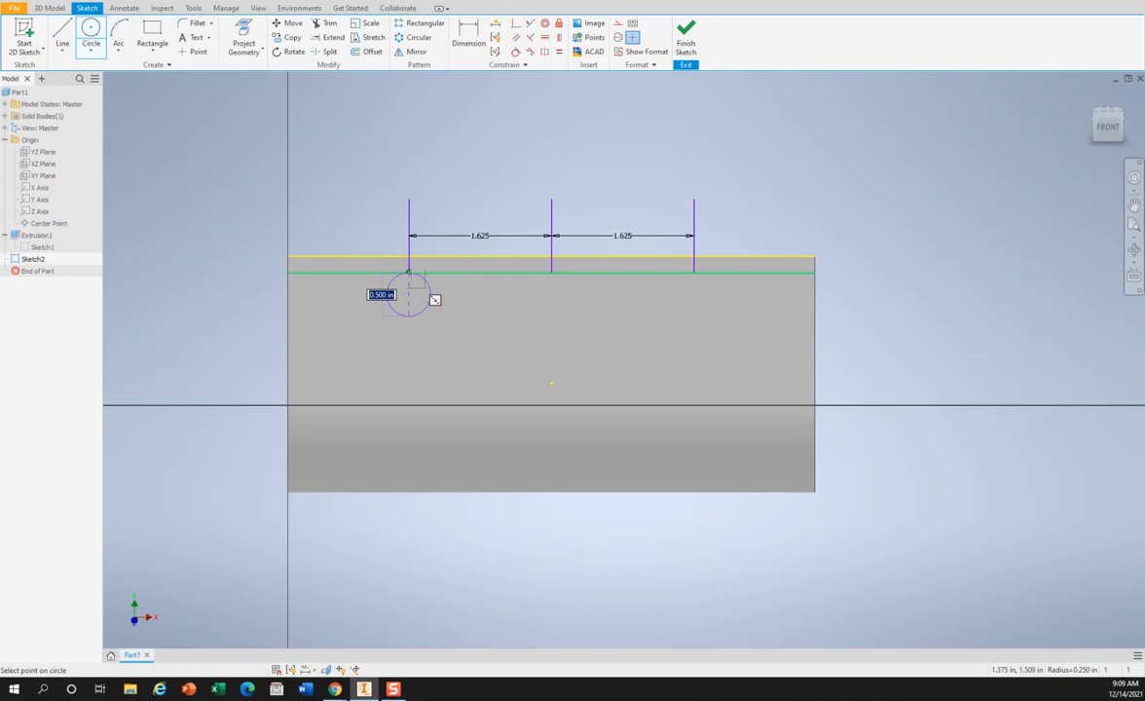
text(.52)
key(Return)
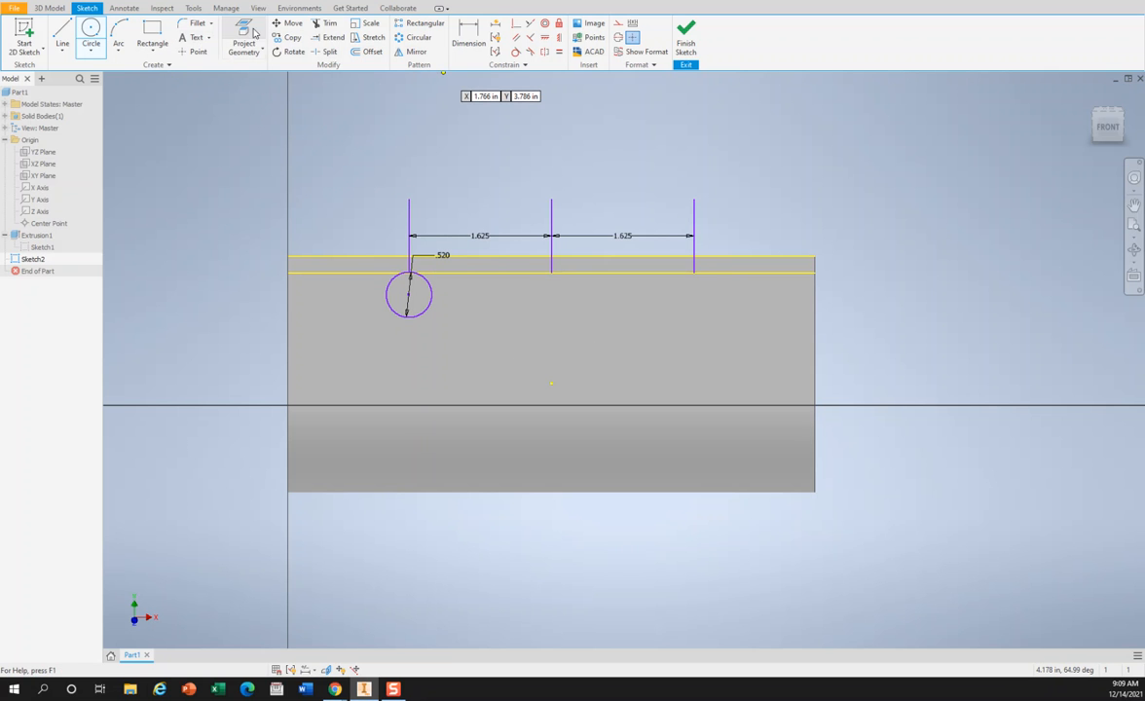
- Move the circle by its centre point slightly straight down, so it lies just below the lip's underside edge
click(287, 27)
click(417, 319)
click(277, 26)
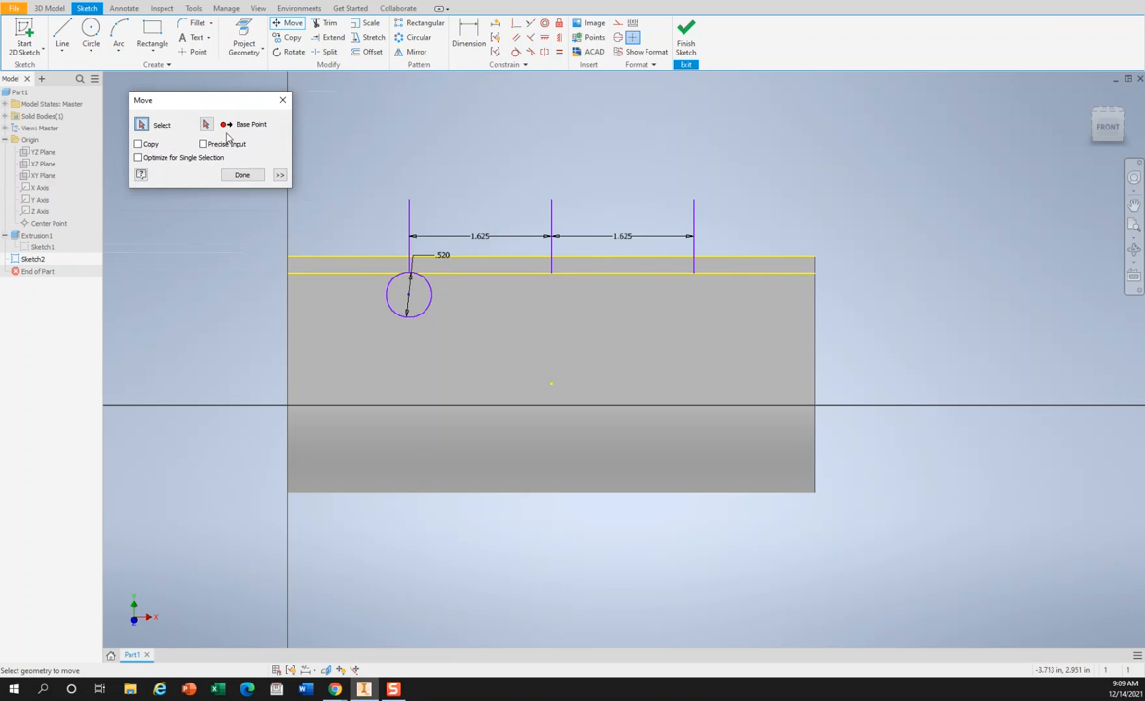
click(207, 124)
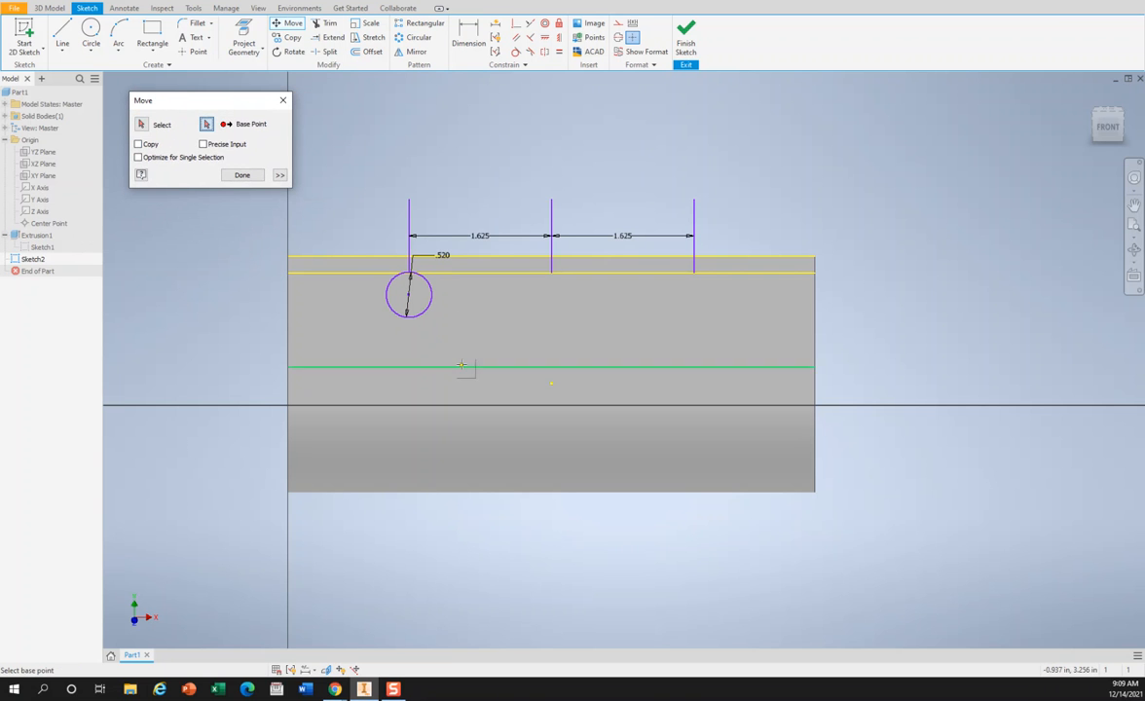
click(410, 295)
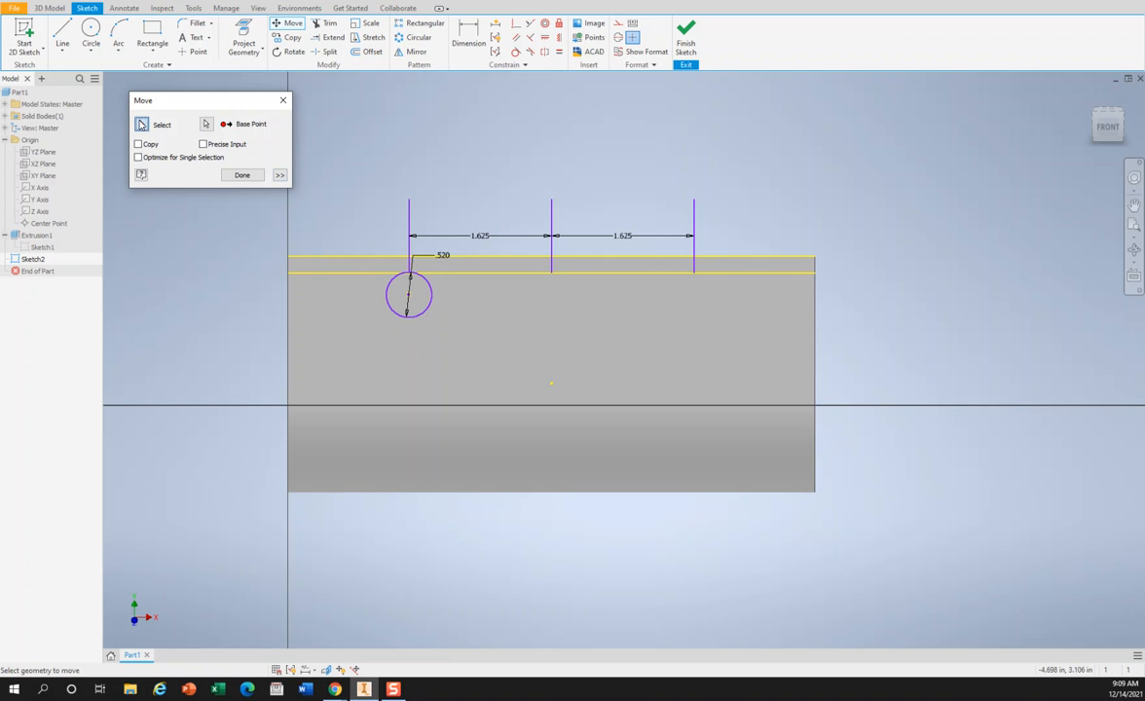
click(413, 312)
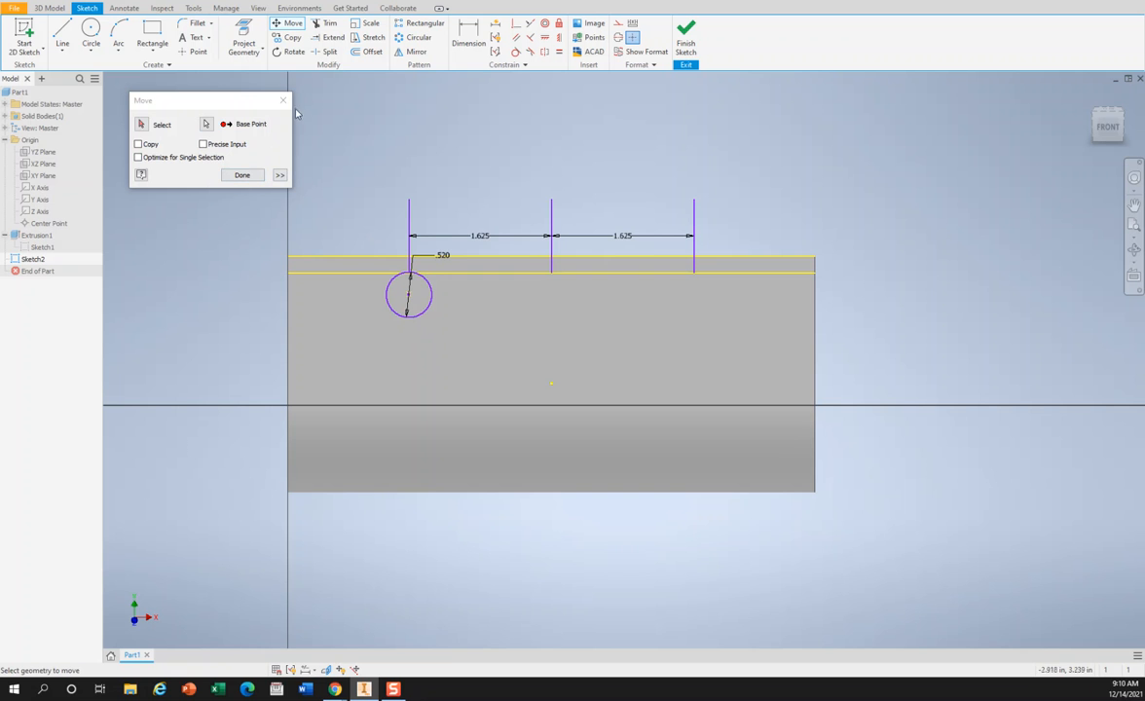
click(142, 125)
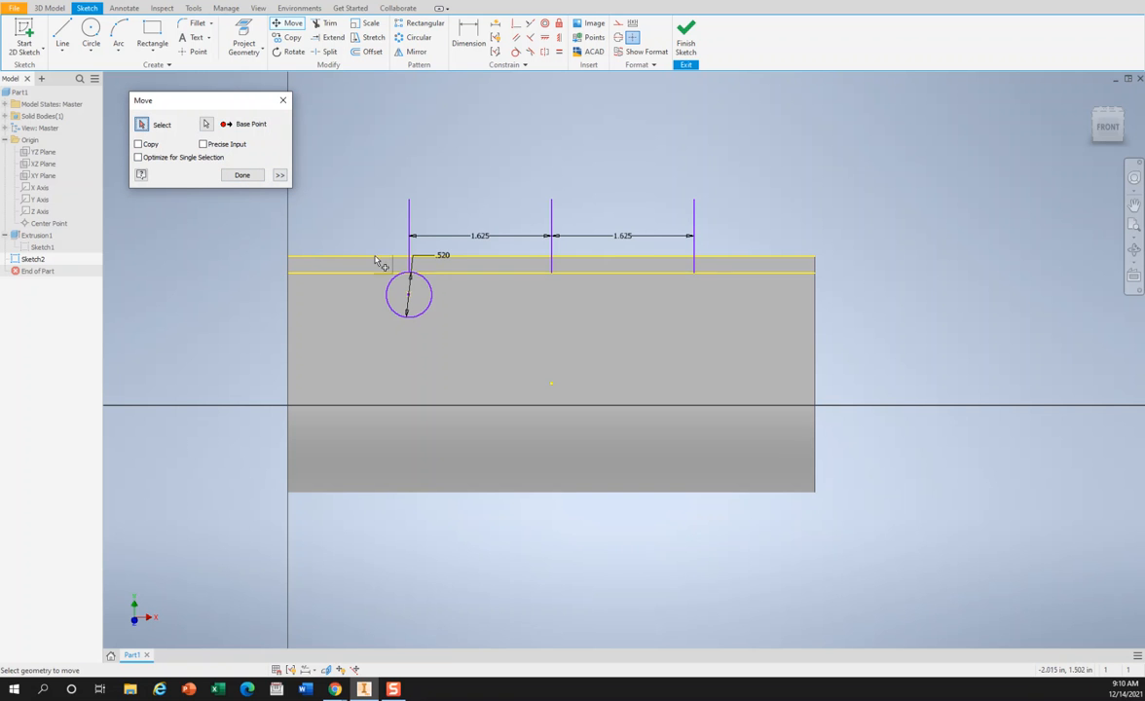
click(427, 283)
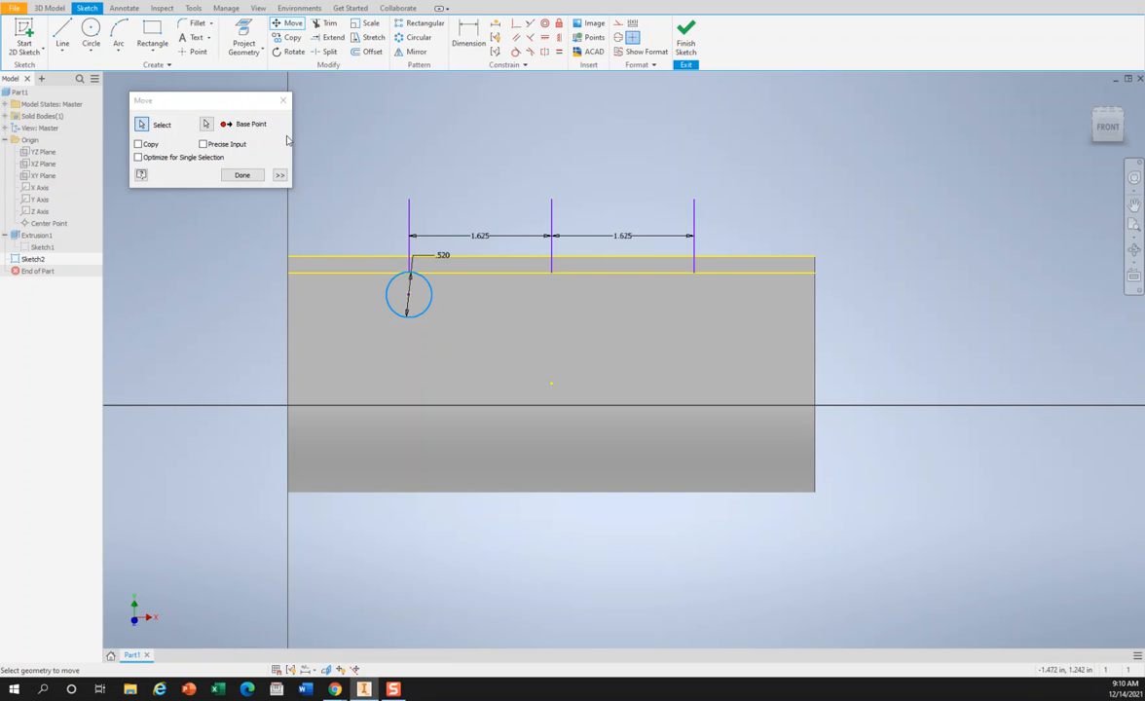
click(205, 124)
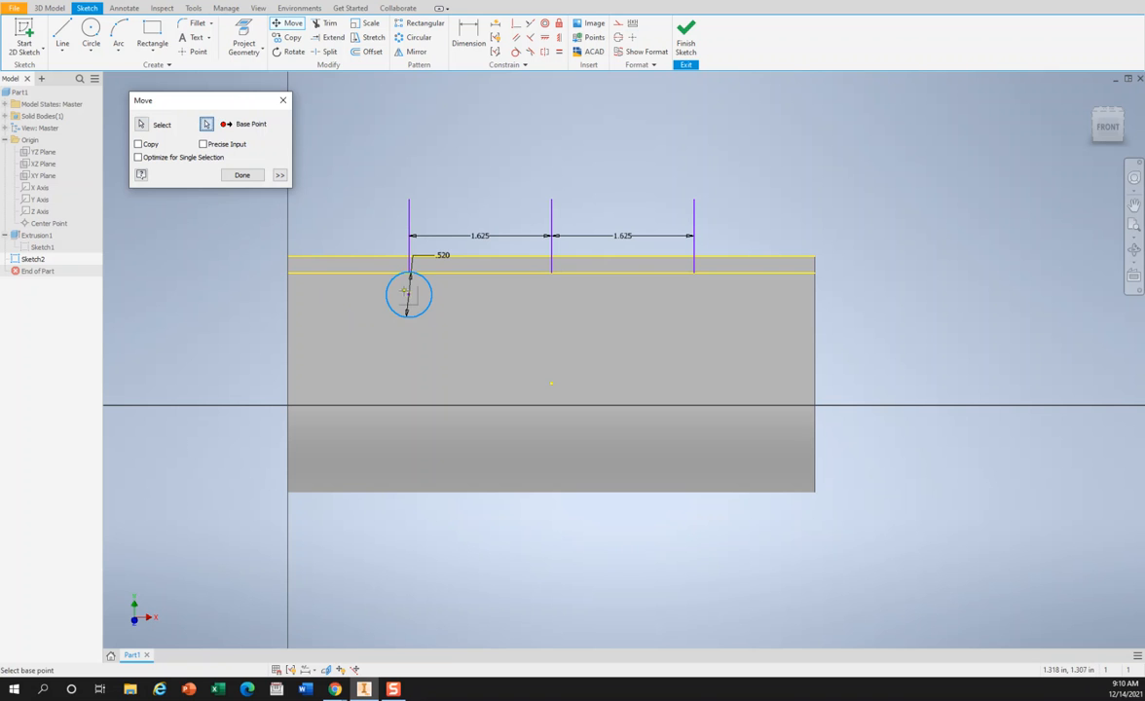
click(409, 294)
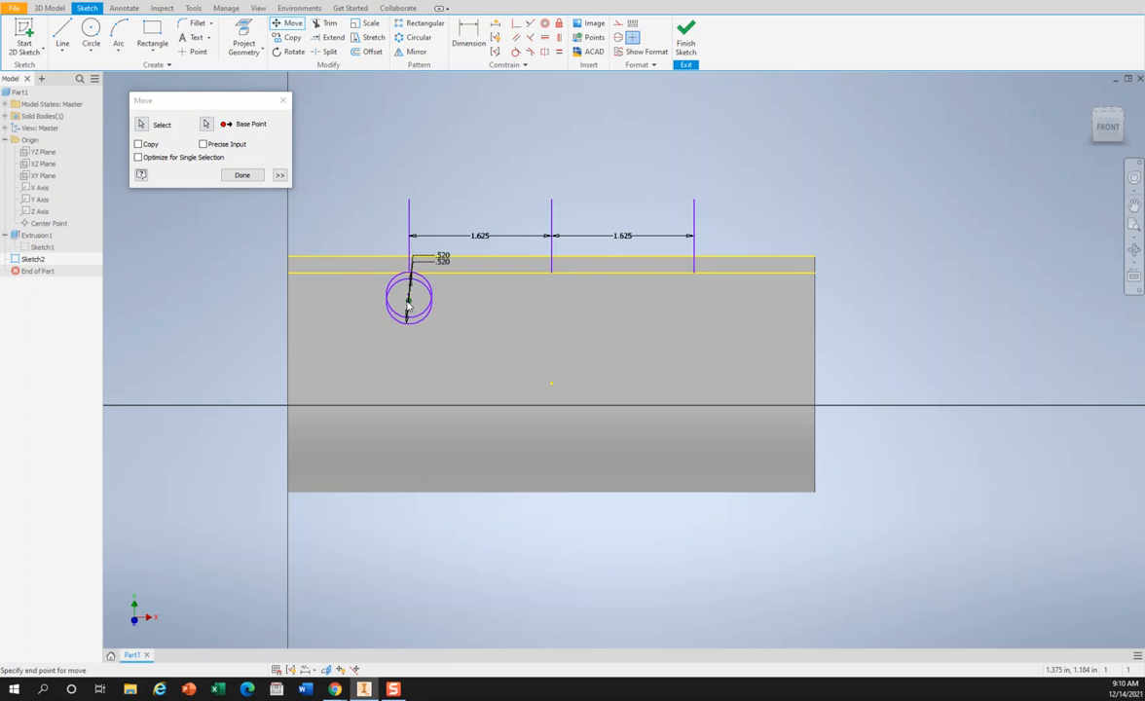
click(409, 299)
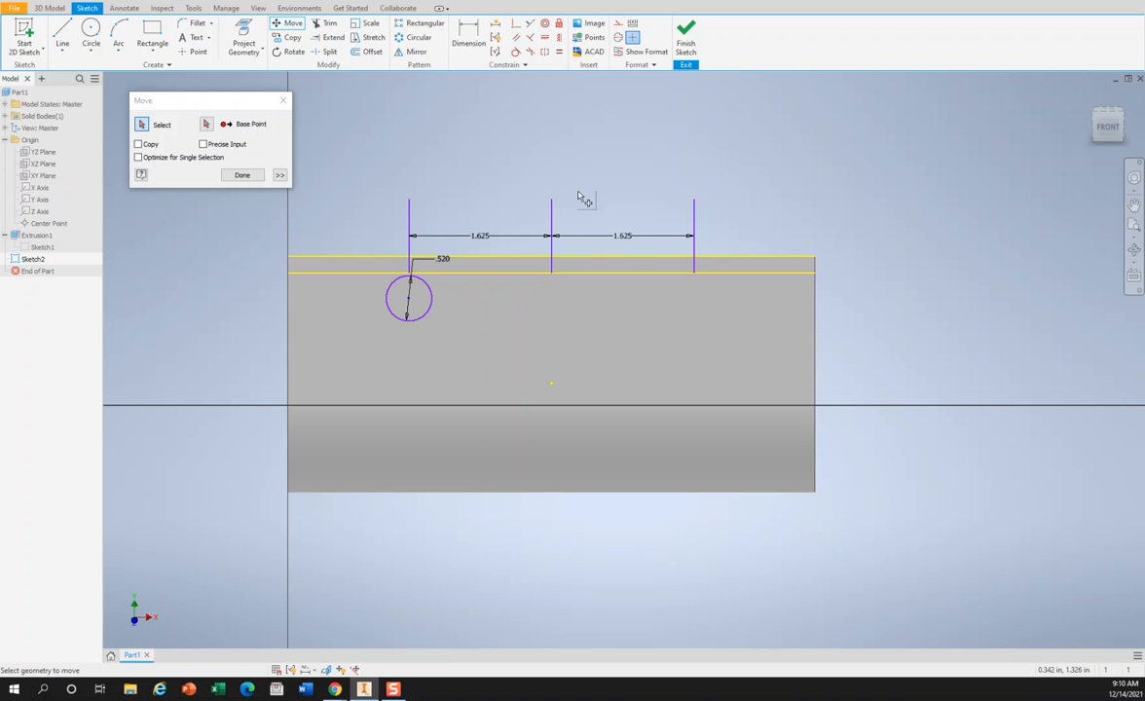
- Copy the 0.52 in circle, using the left offset line's lower end as base point, to the right offset line's lower end
click(283, 100)
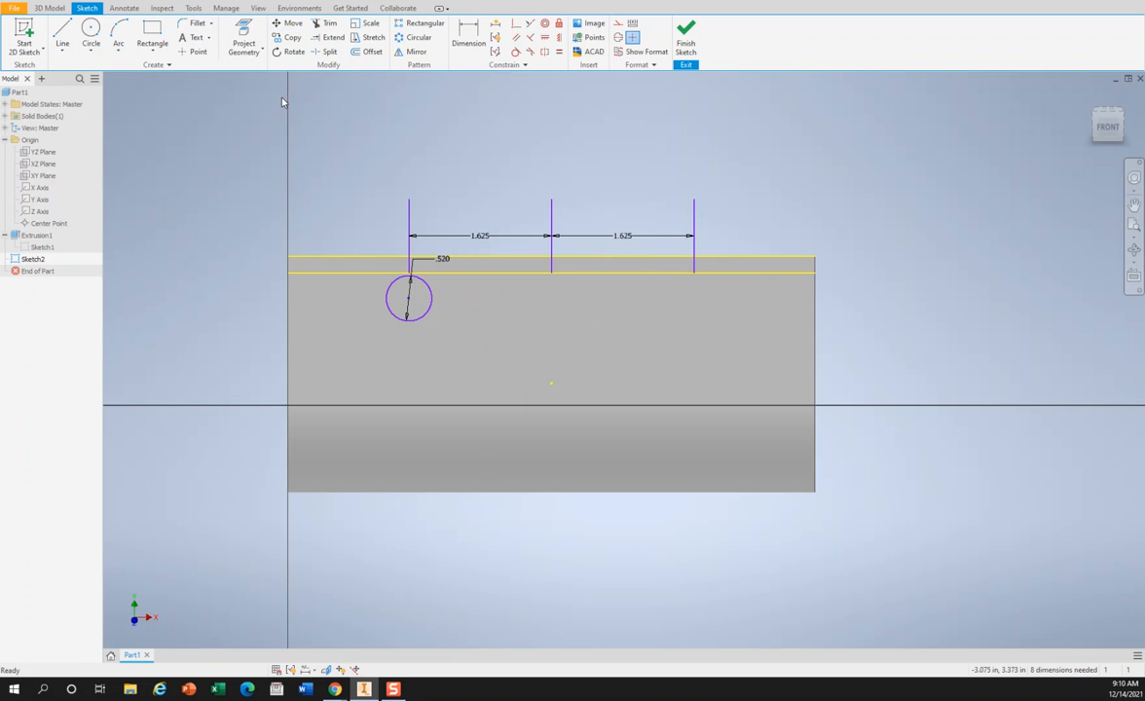
click(292, 38)
click(428, 313)
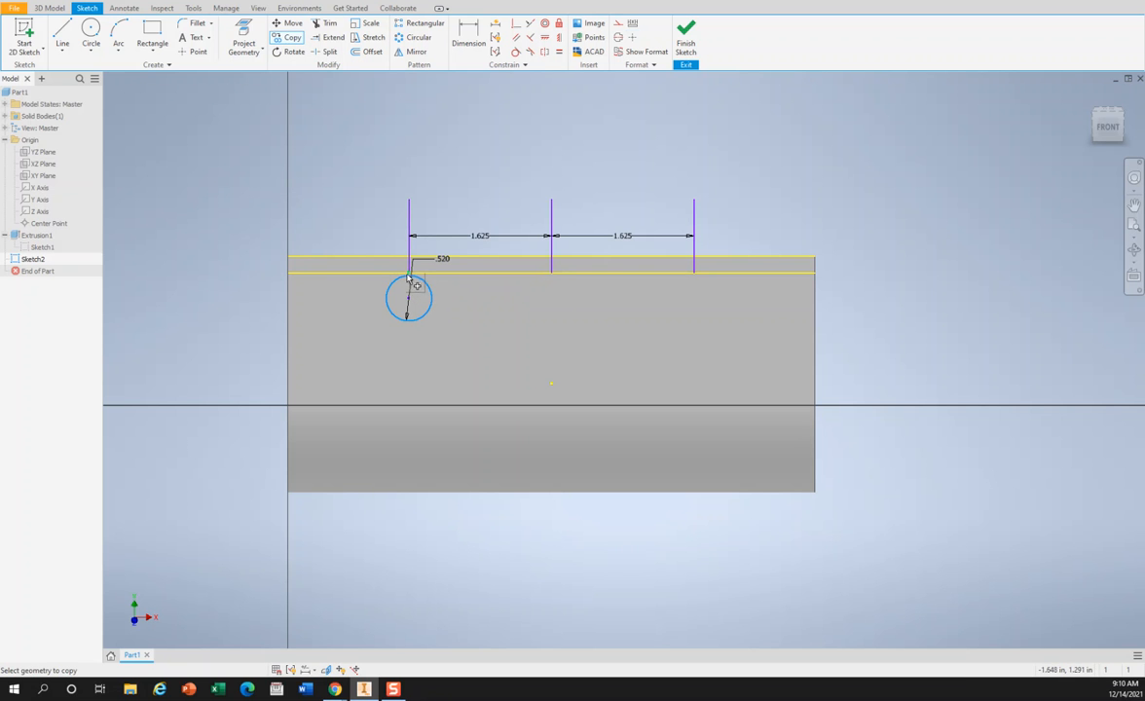
click(291, 38)
click(432, 300)
click(216, 122)
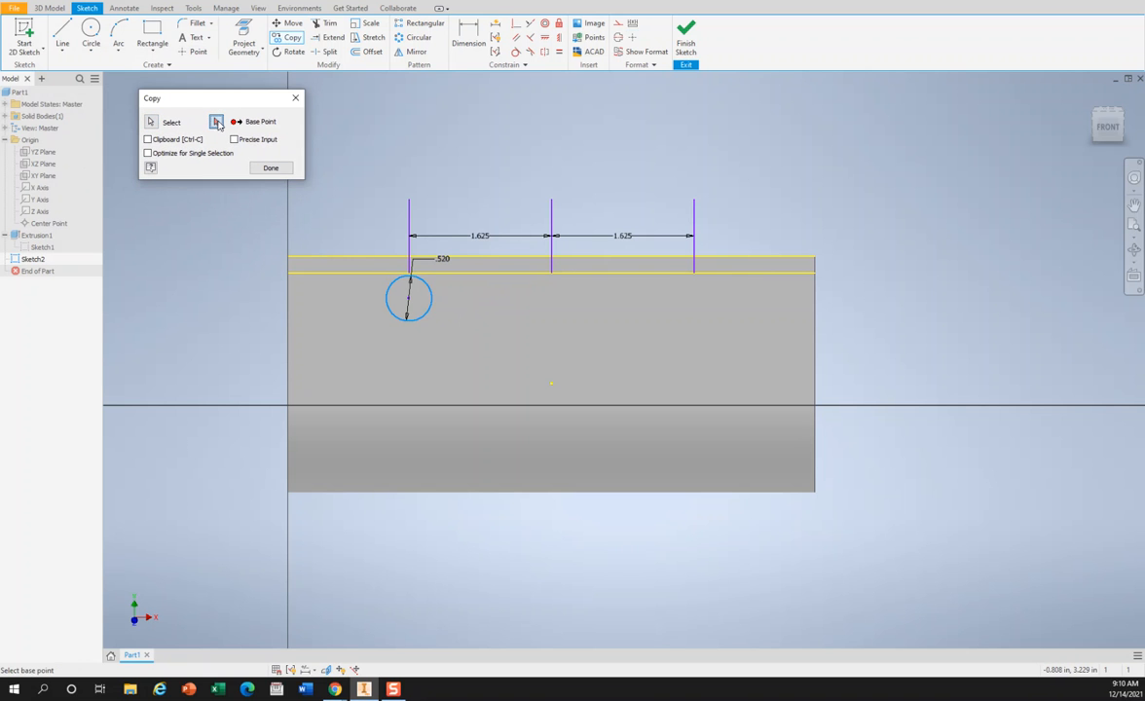
click(409, 273)
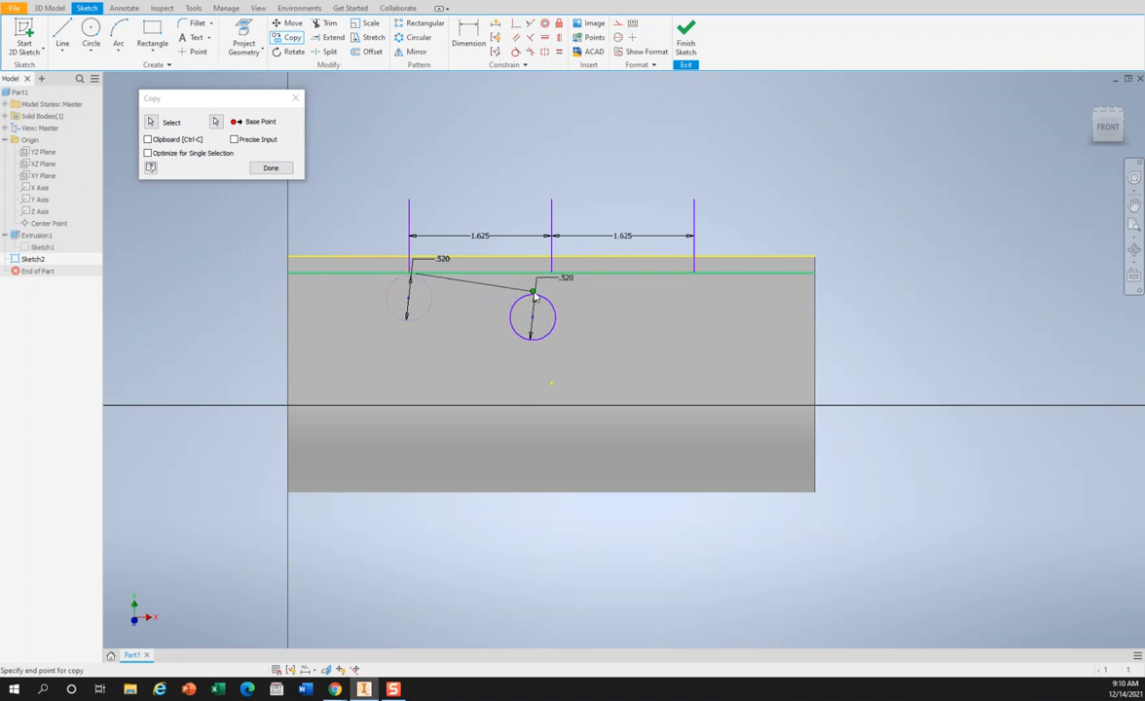
click(695, 276)
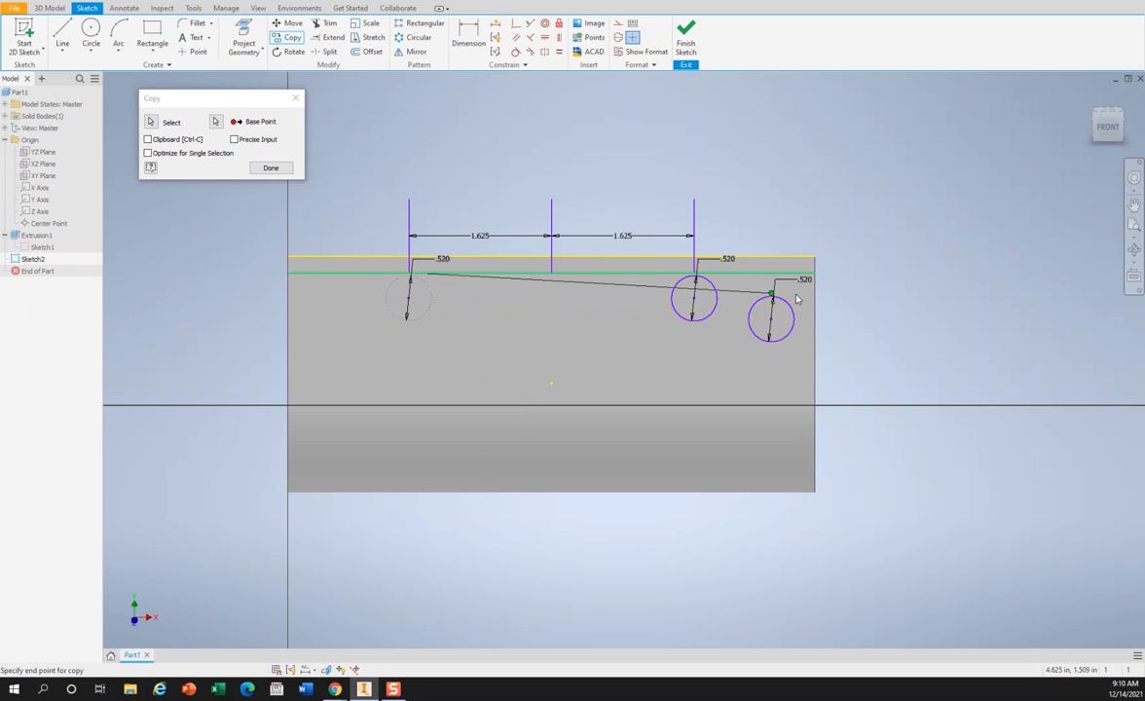
key(Escape)
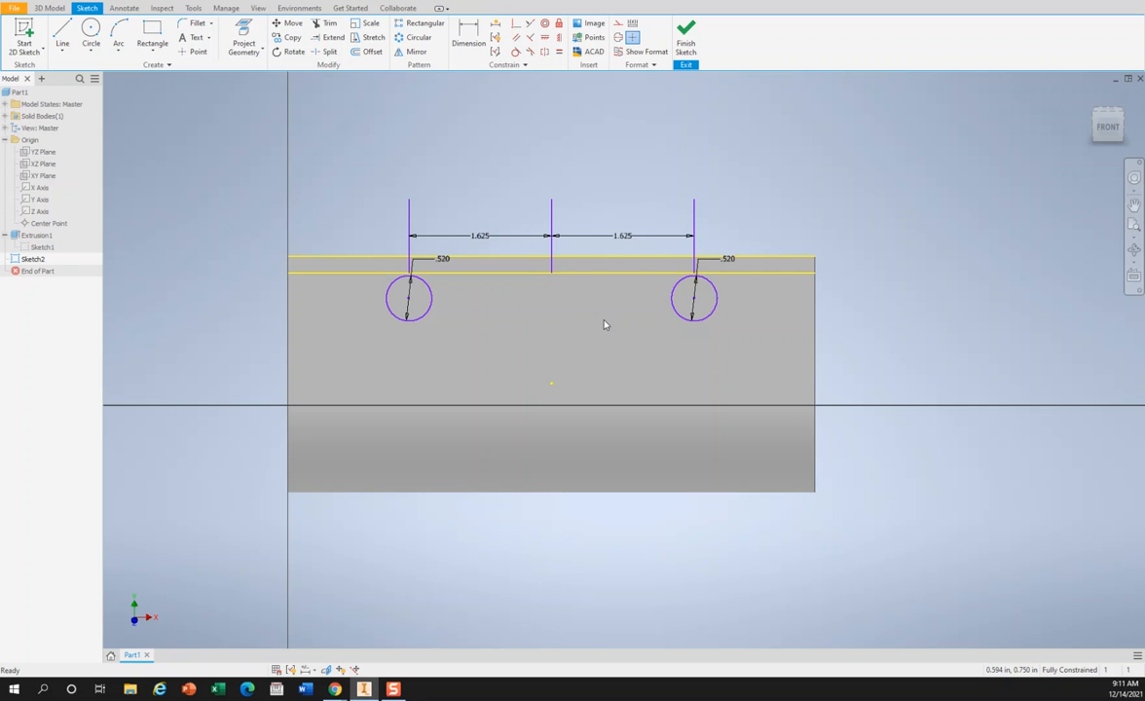
- Finish the sketch and cut both circles into the front face with Extrude
drag(1119, 131, 1088, 125)
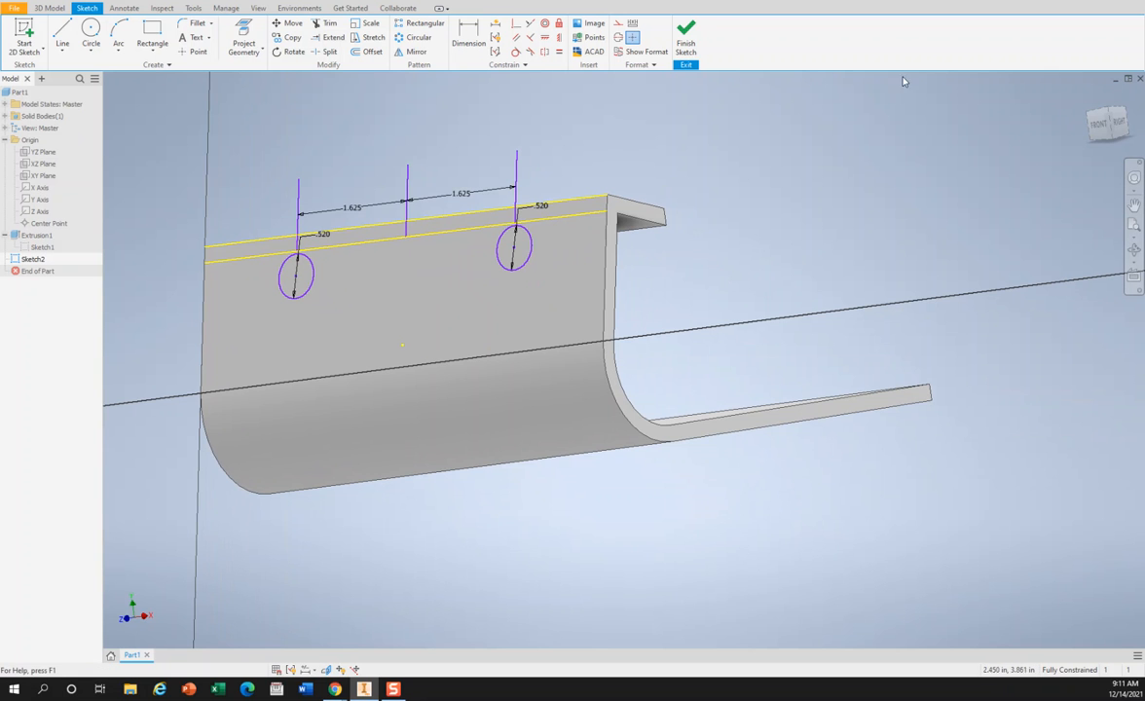
click(685, 41)
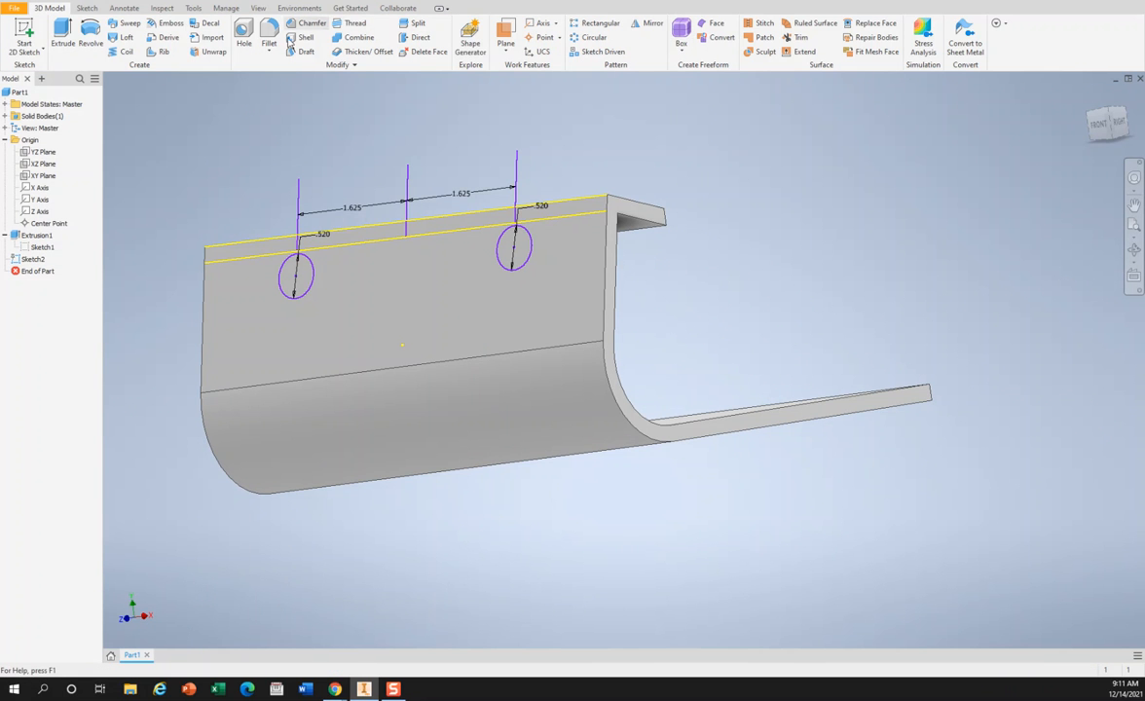
click(59, 44)
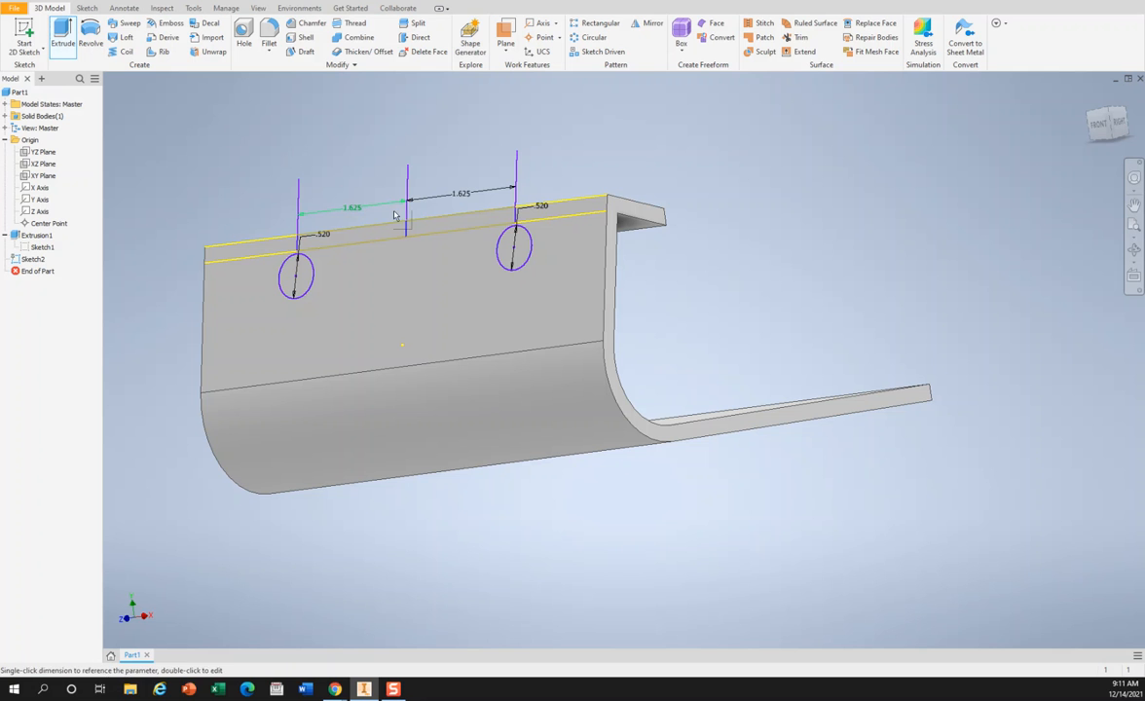
click(510, 251)
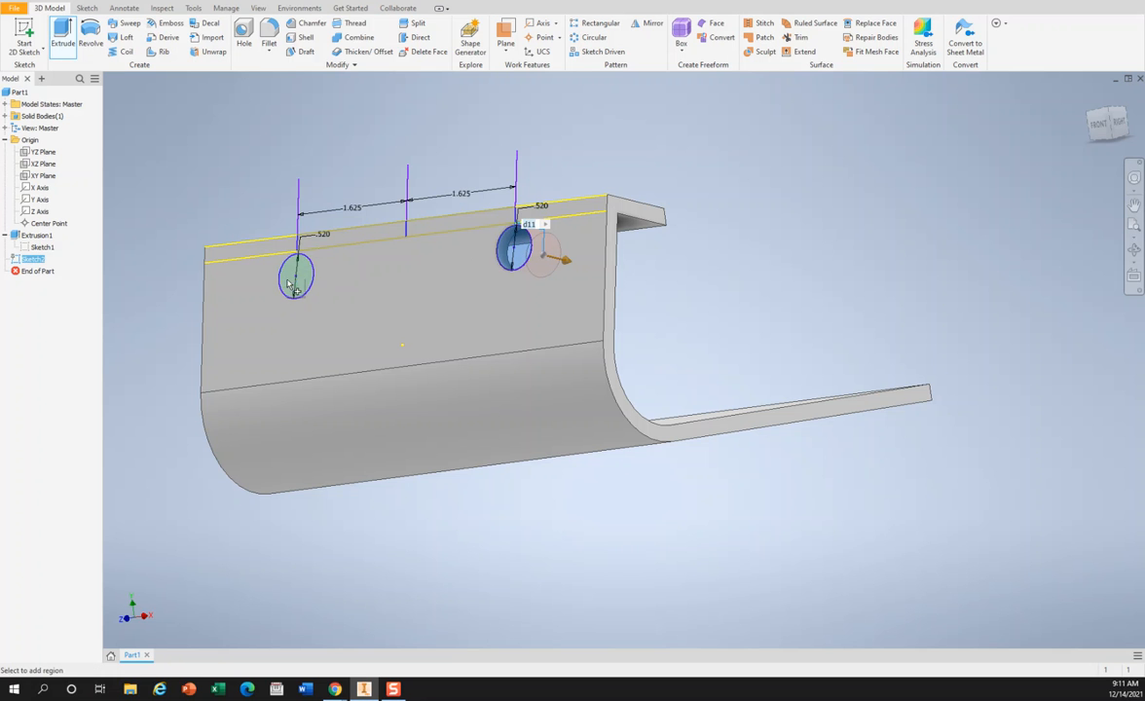
click(293, 282)
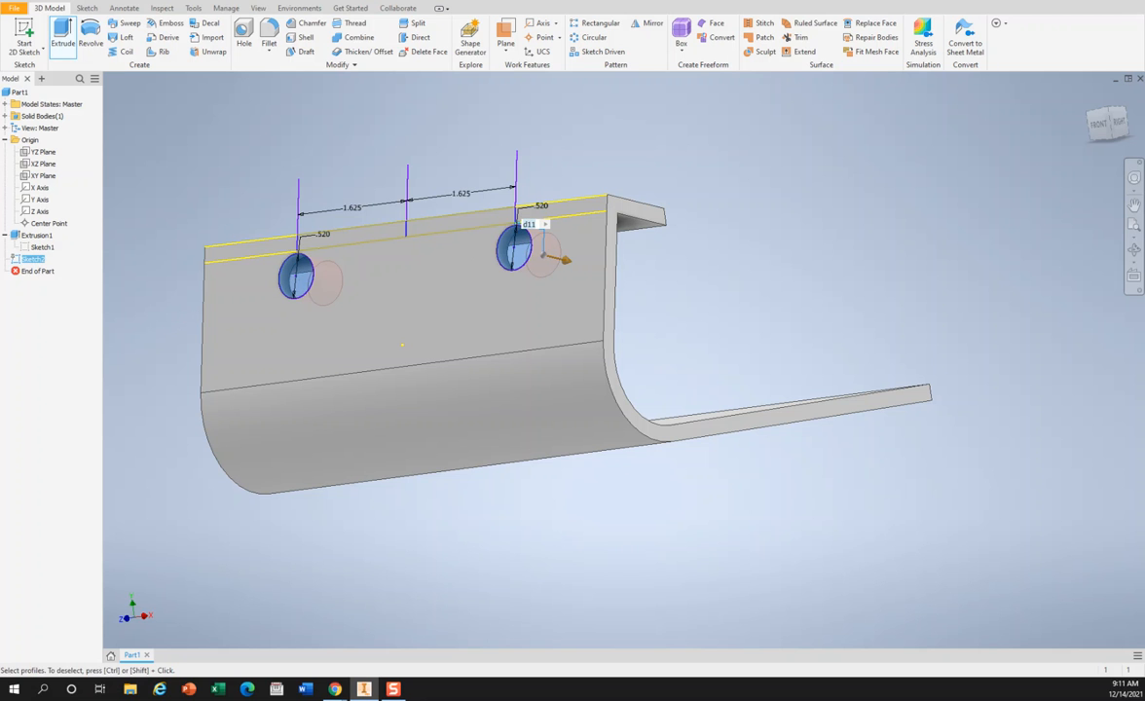
key(Return)
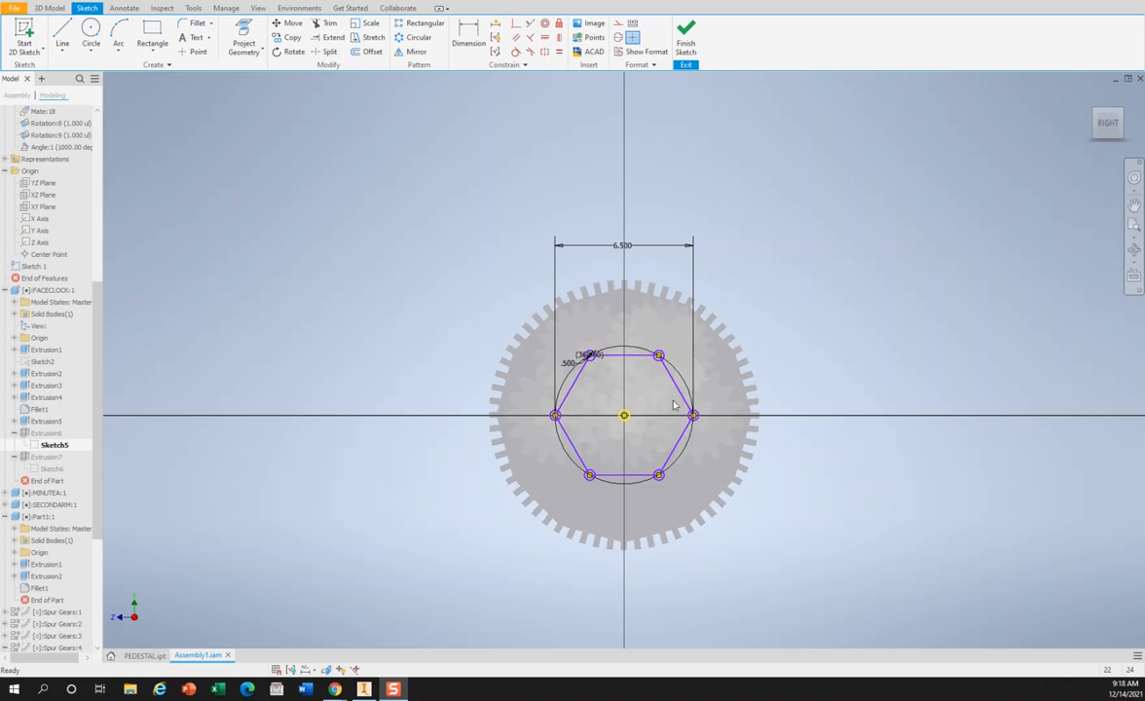
- Check the spacing between the two lower hole centres of the face clock's hexagonal pattern with a dimension in Sketch5
scroll(582, 362, up, 4)
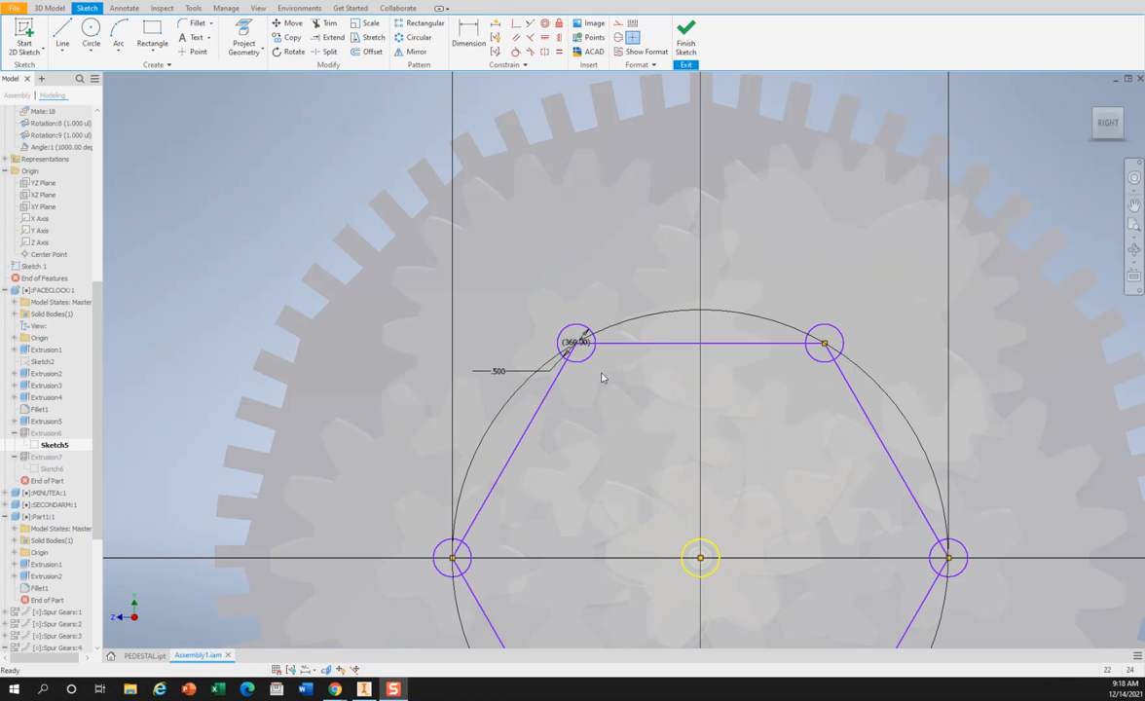
scroll(602, 376, down, 5)
scroll(600, 371, up, 3)
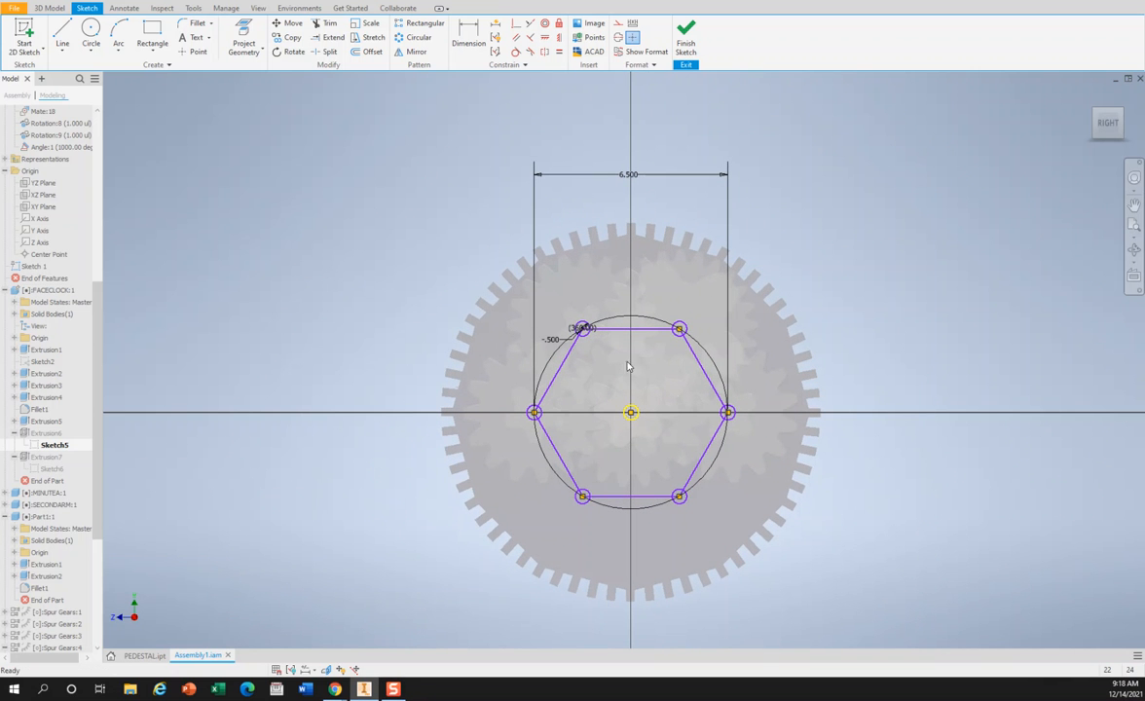
click(468, 37)
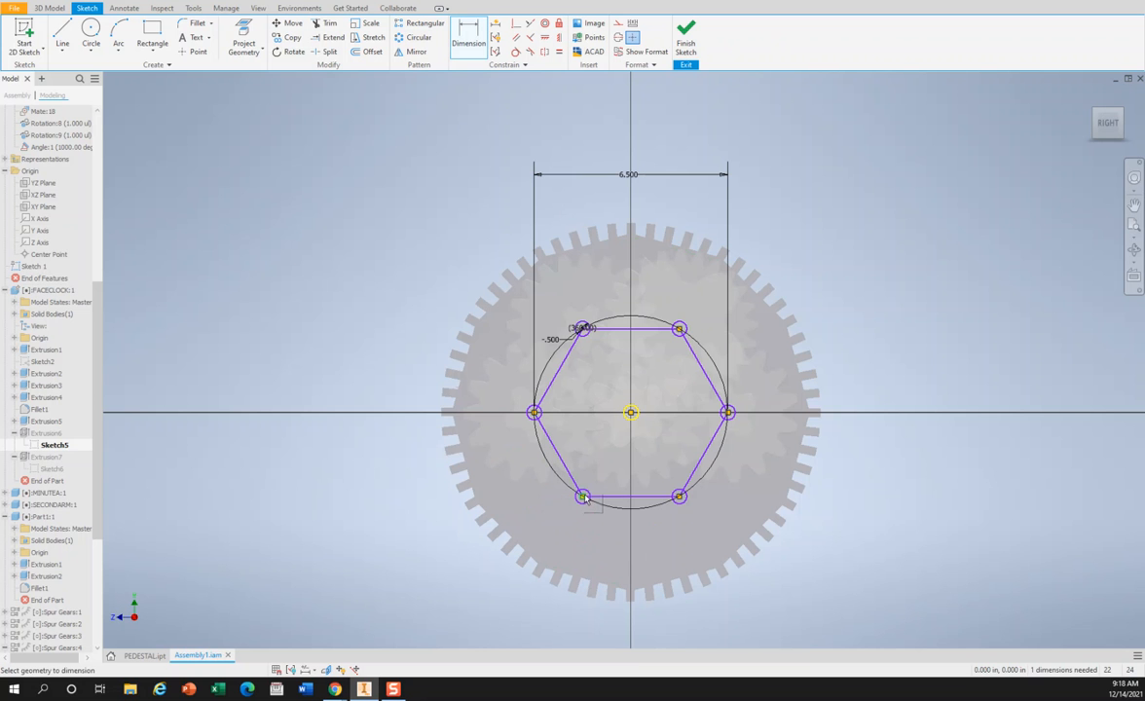
click(679, 498)
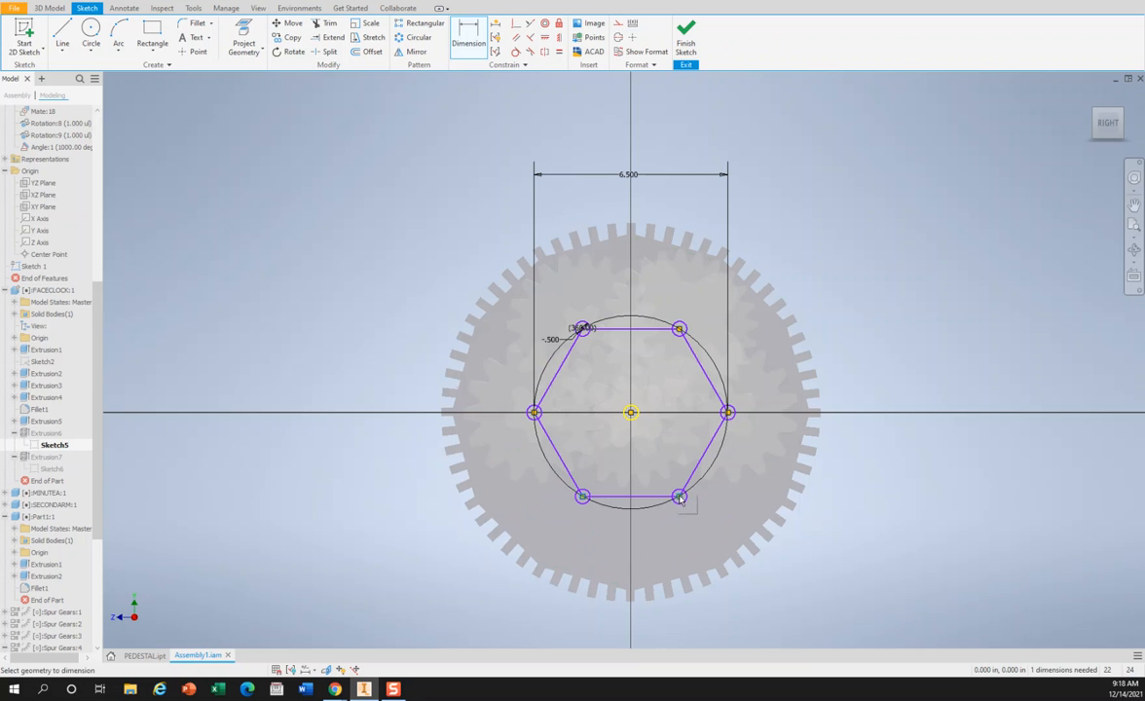
click(617, 553)
key(Escape)
- Finish the face clock sketch and return to the top-level assembly, turned to show its side
click(686, 47)
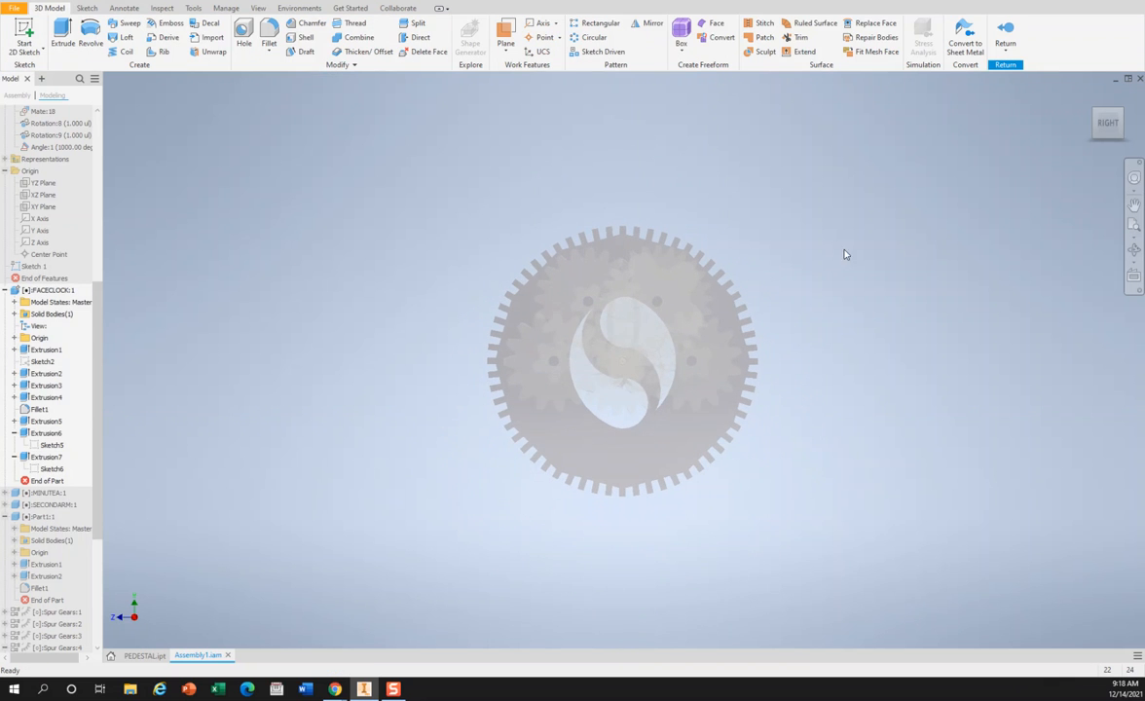
mouse_move(1112, 125)
mouse_down()
mouse_move(1059, 125)
mouse_move(1127, 125)
mouse_move(1138, 136)
mouse_up()
middle_drag(605, 223, 544, 178)
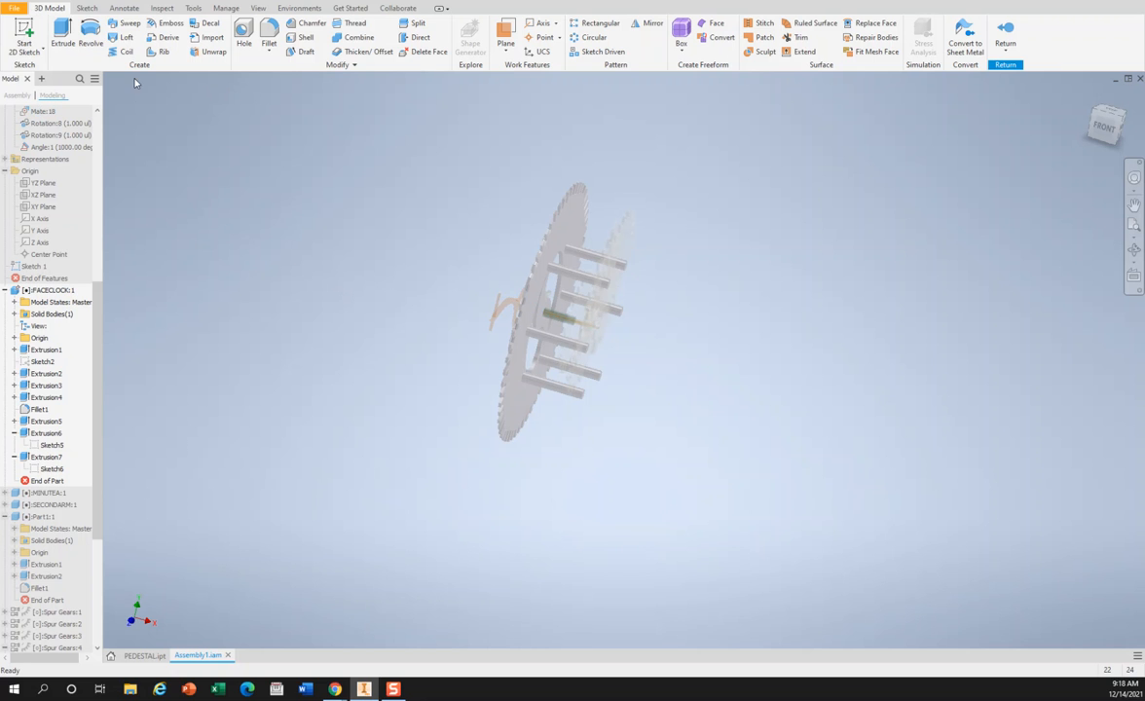
click(1007, 34)
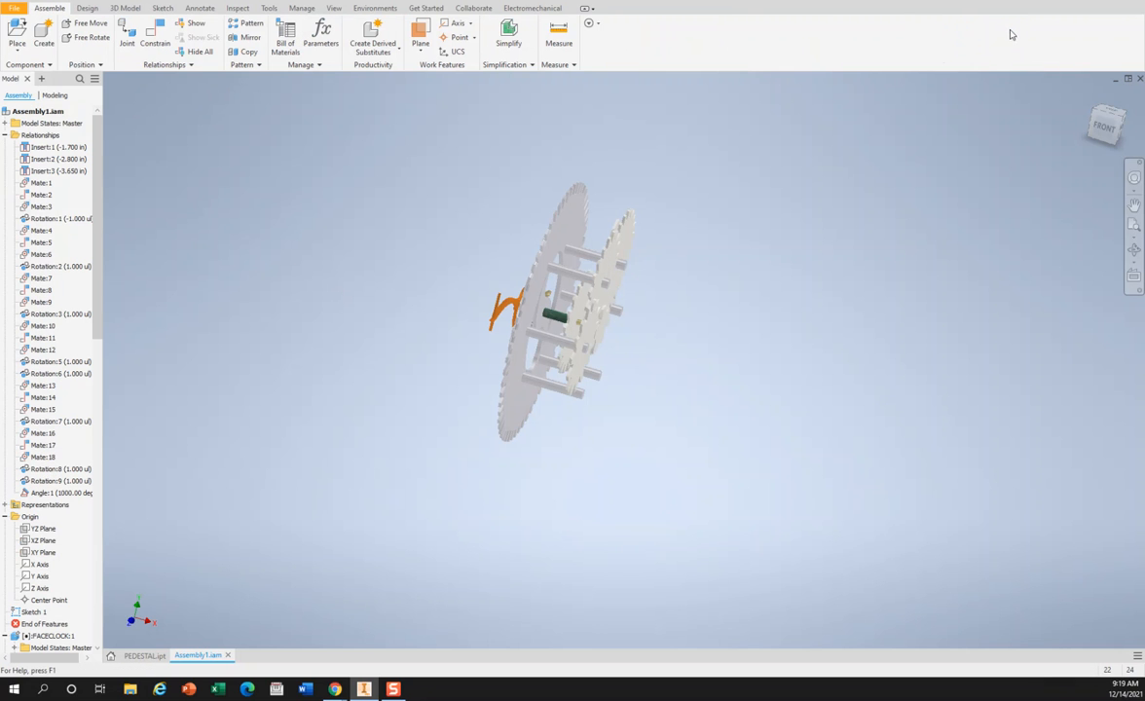
- Start placing a component and look through the part files in the GEARS OF A CLOCK folder
click(16, 54)
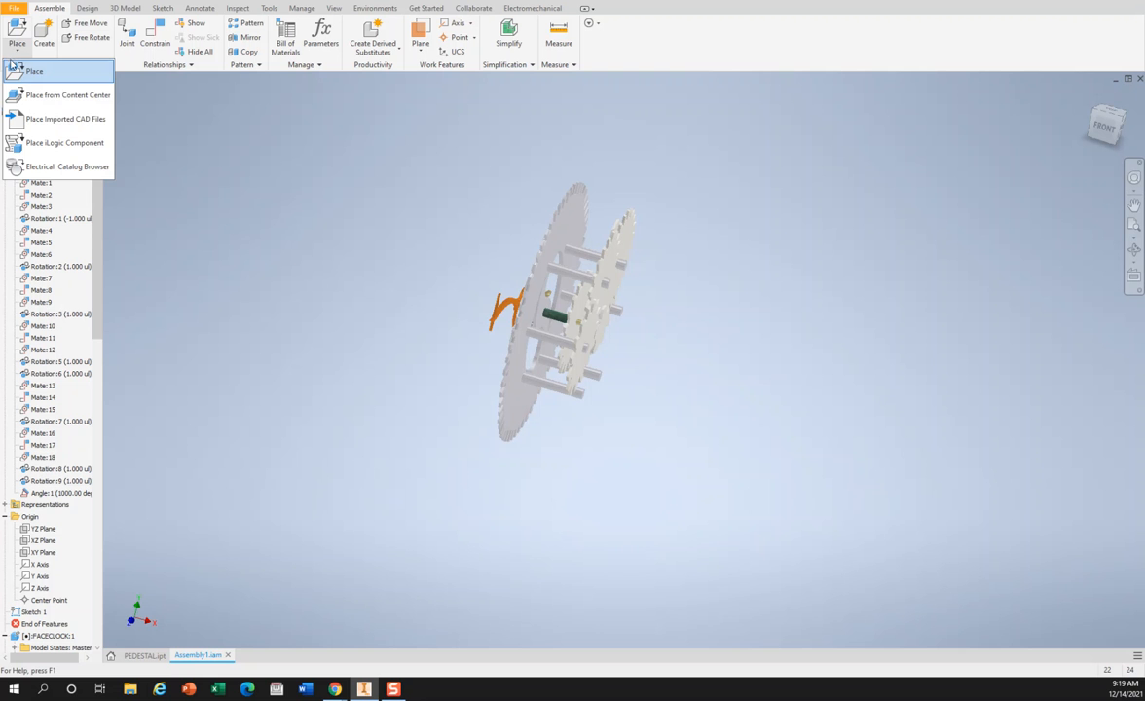
click(15, 70)
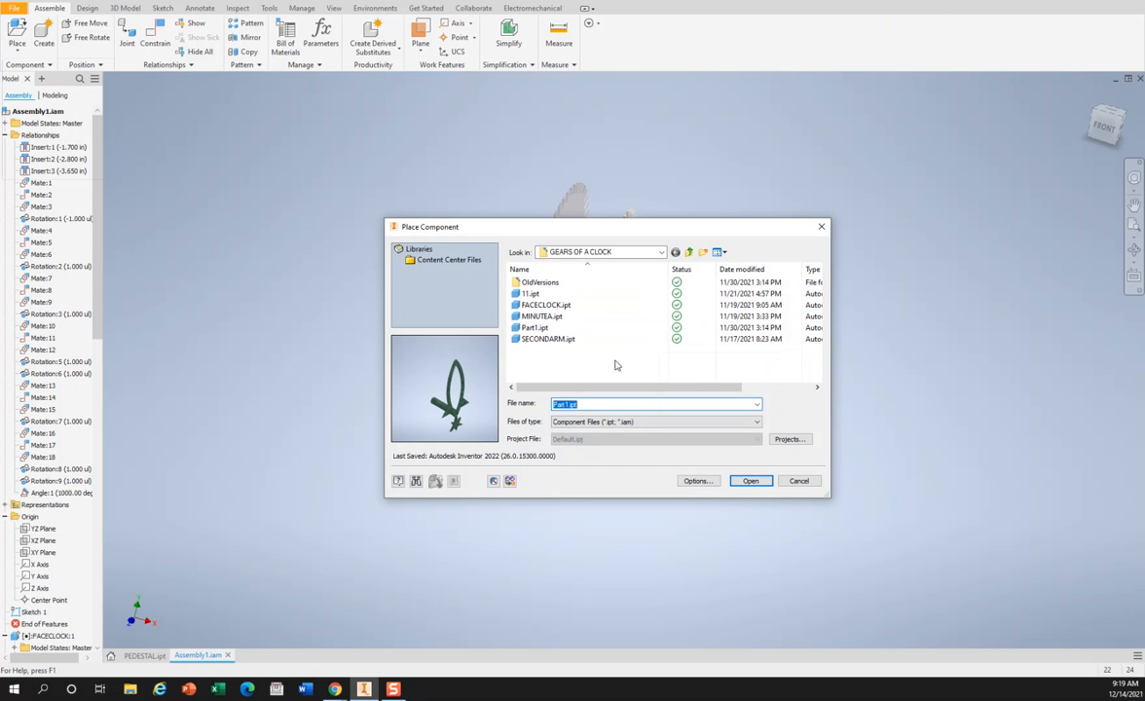
click(514, 295)
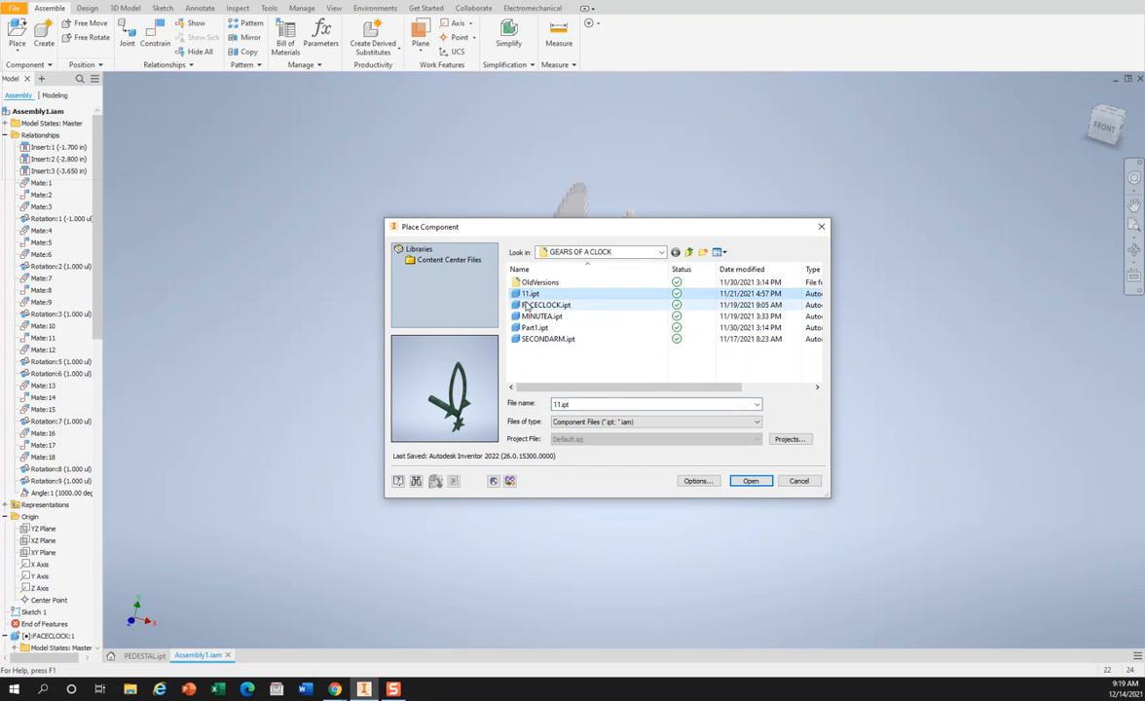
click(531, 305)
click(537, 316)
click(537, 328)
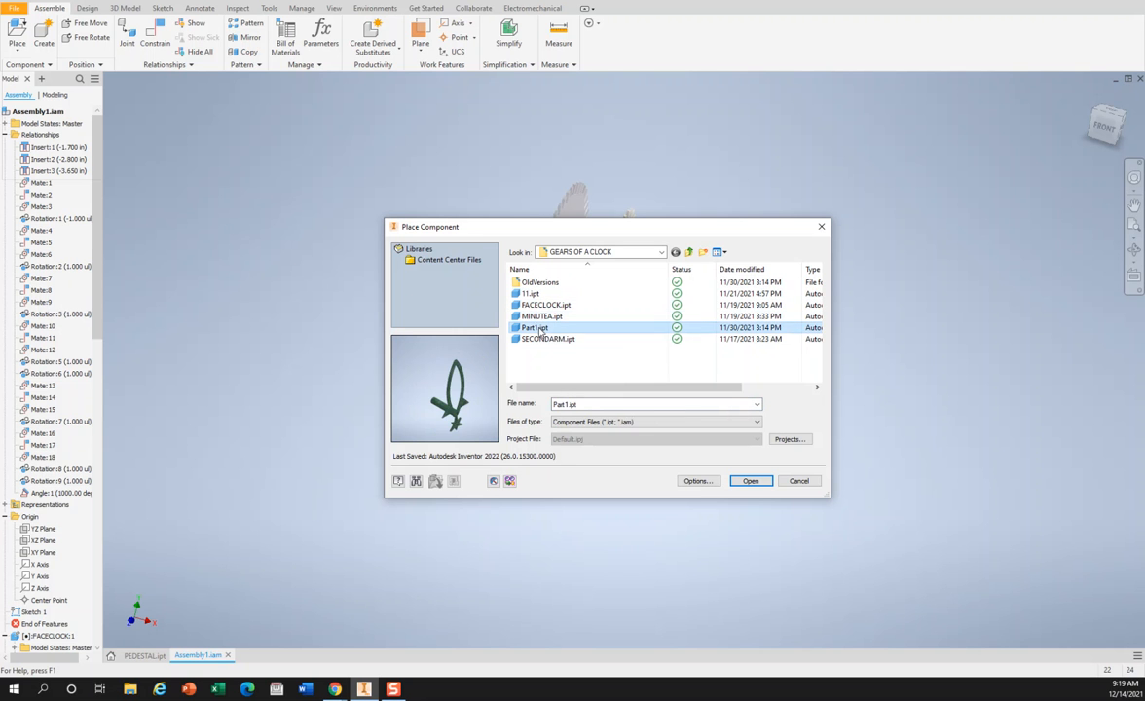
click(540, 339)
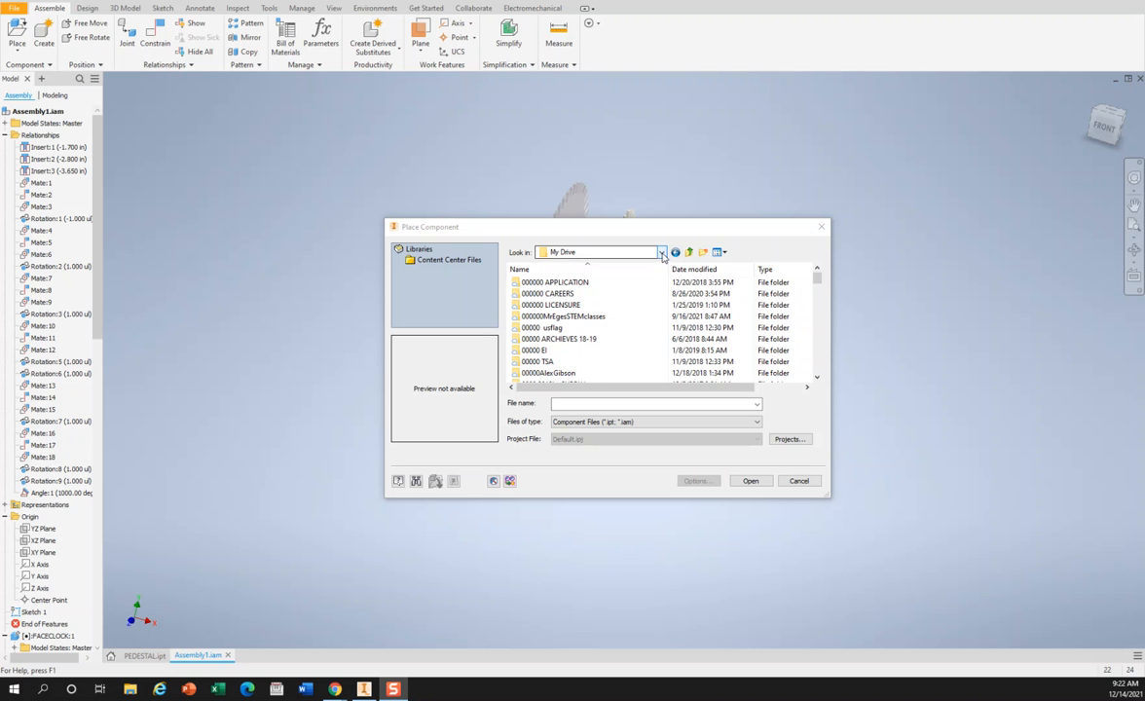
- Search the My Drive folders for the component to place and open the 2 STEM ENGINEERING folder
scroll(603, 311, down, 5)
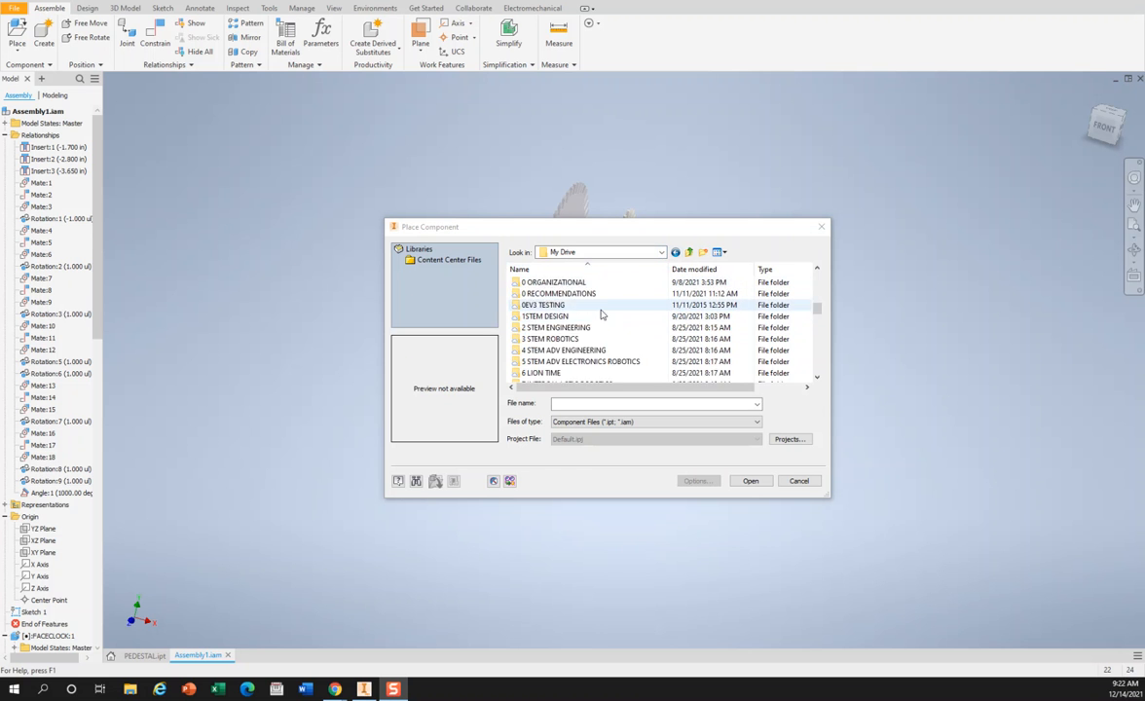
scroll(604, 311, down, 10)
scroll(607, 324, up, 12)
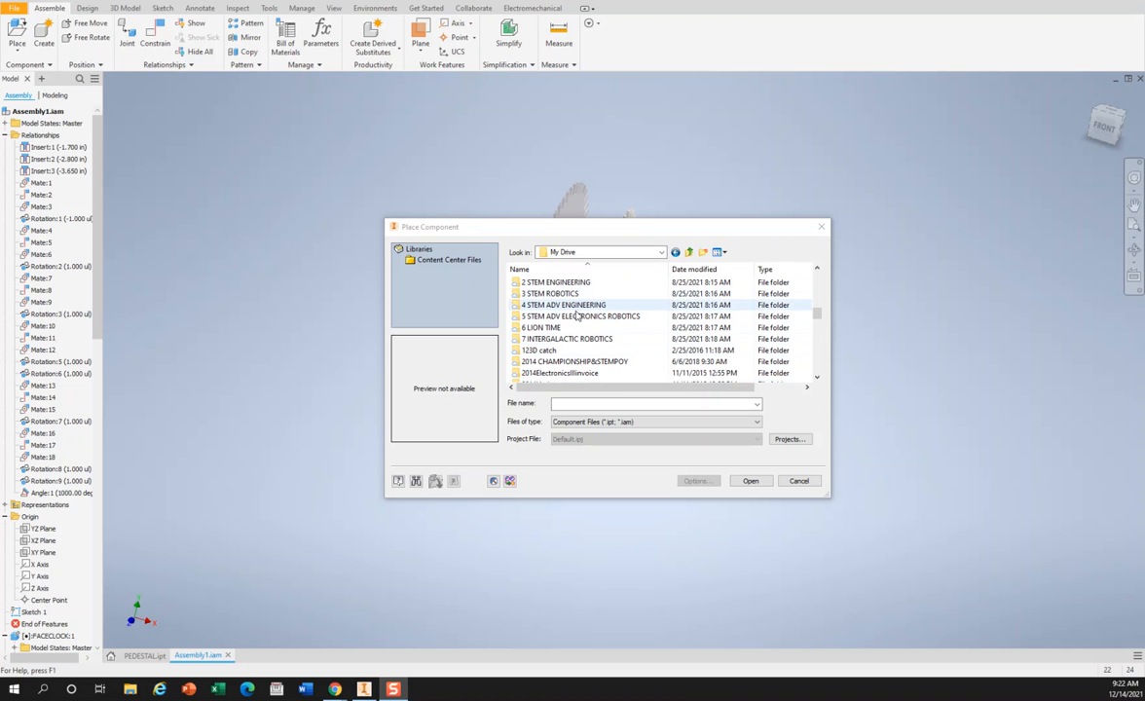
scroll(623, 309, up, 2)
scroll(613, 309, down, 1)
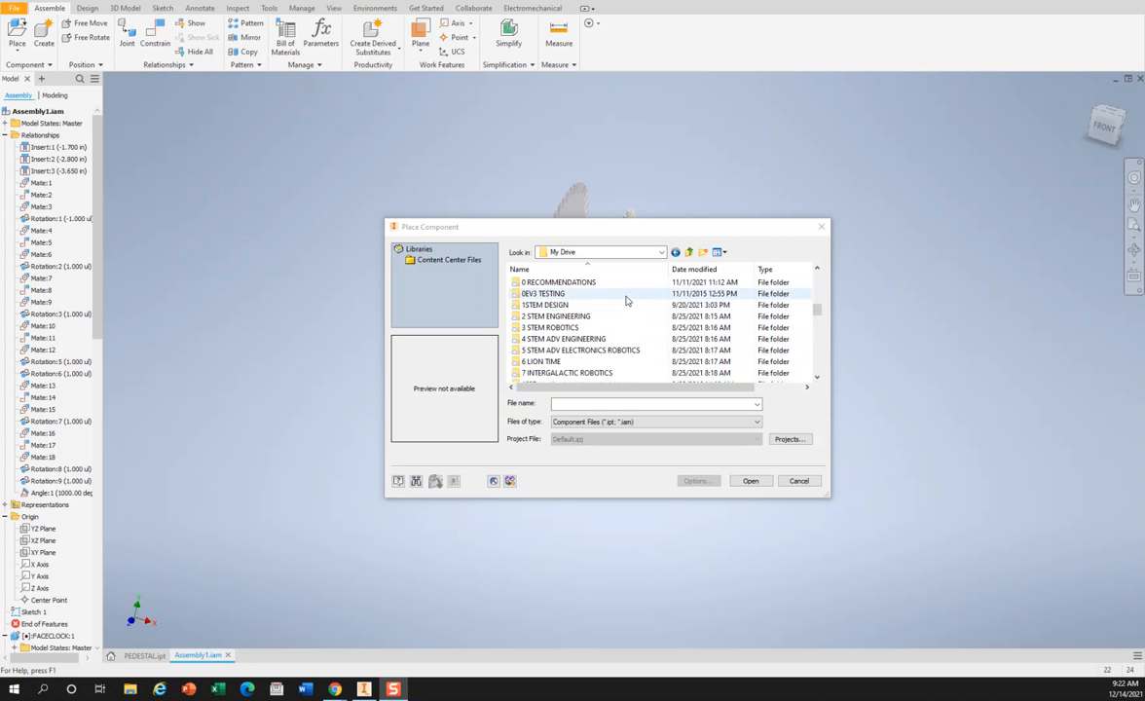
scroll(618, 308, down, 1)
scroll(625, 304, up, 4)
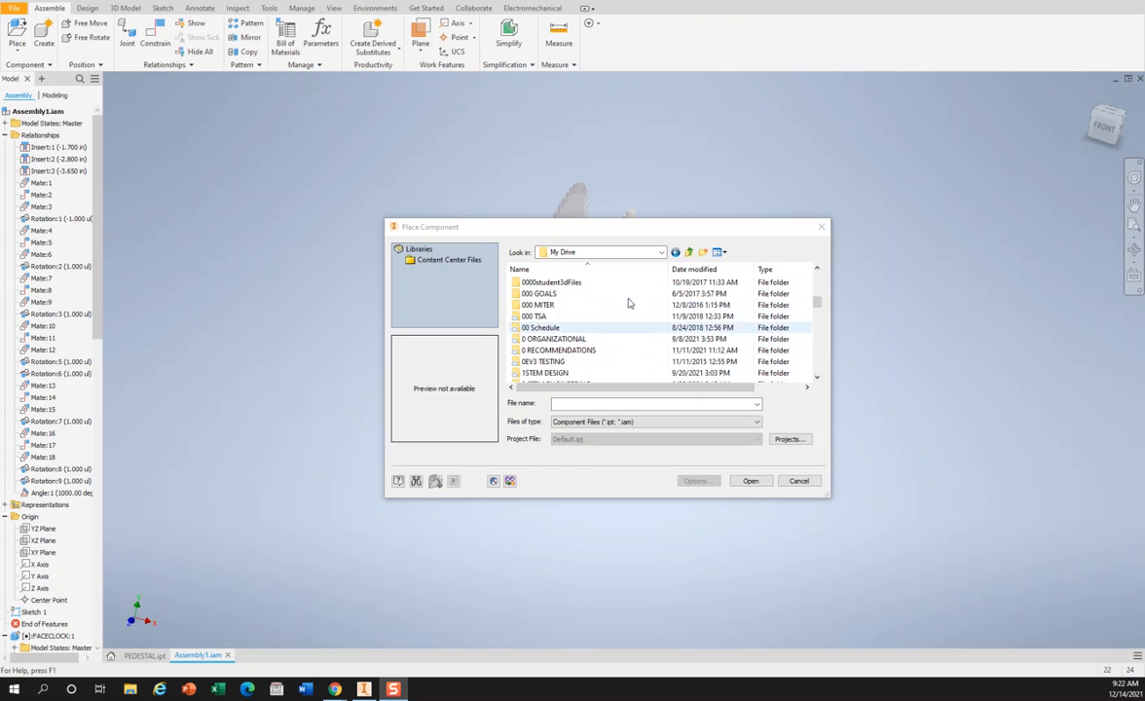
scroll(628, 304, down, 6)
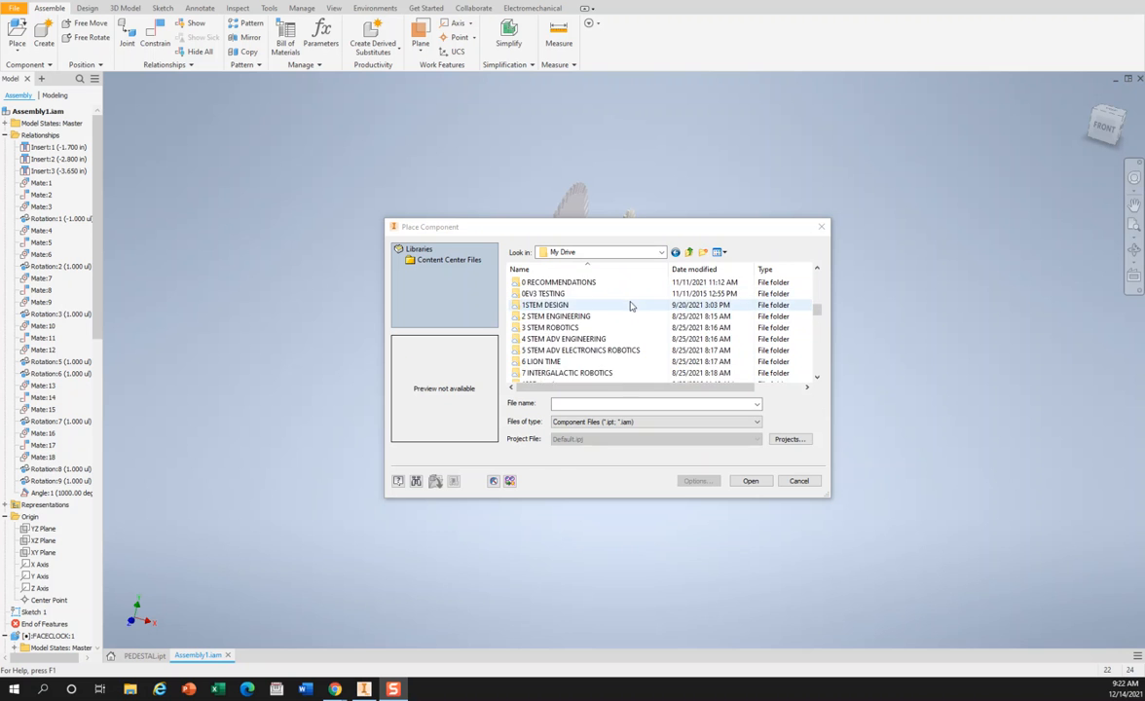
scroll(629, 307, up, 1)
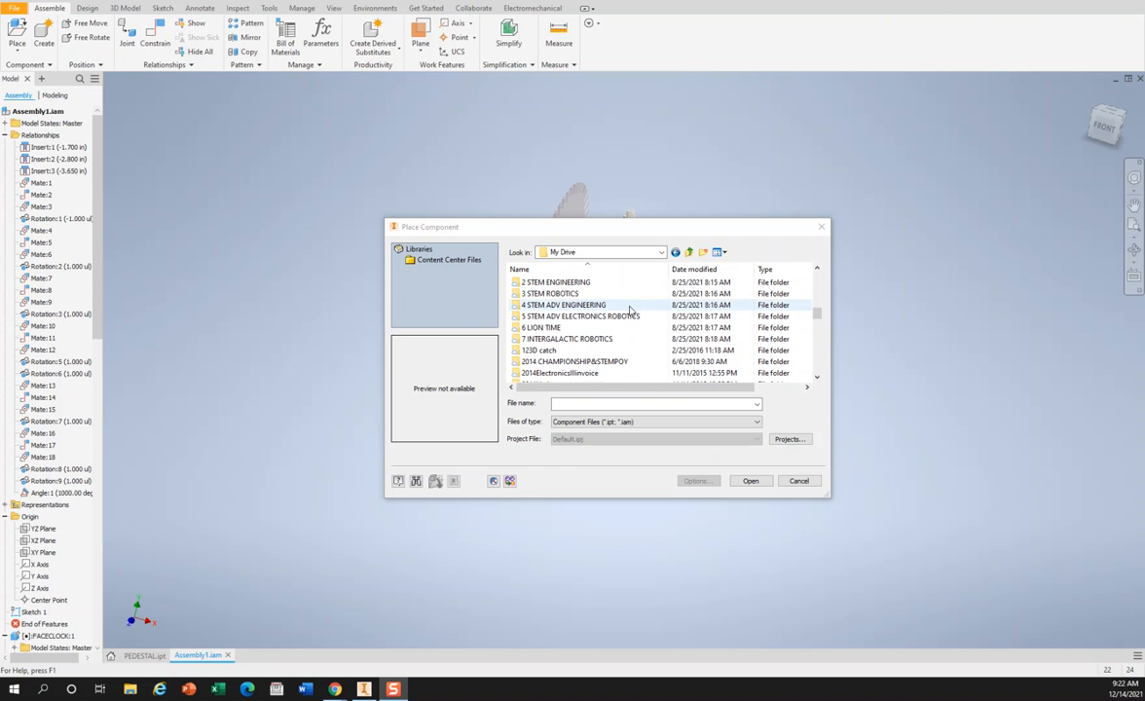
double_click(516, 283)
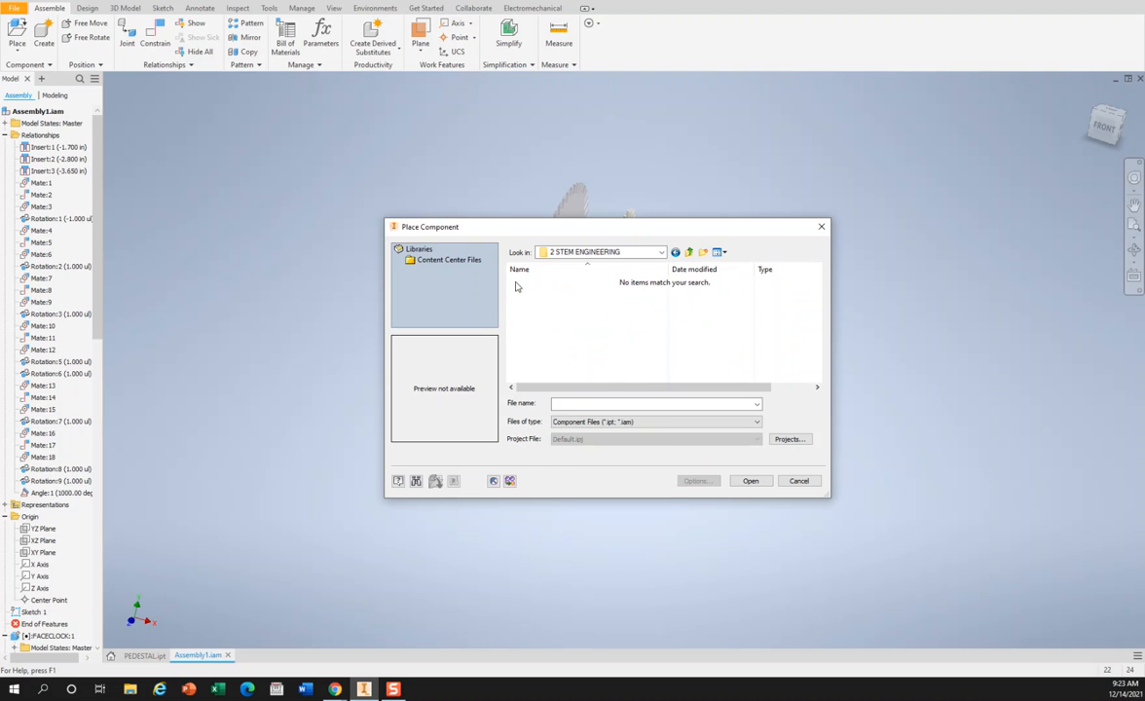
- Go back to the Google Drive (G:) root and reopen the My Drive folder
click(660, 252)
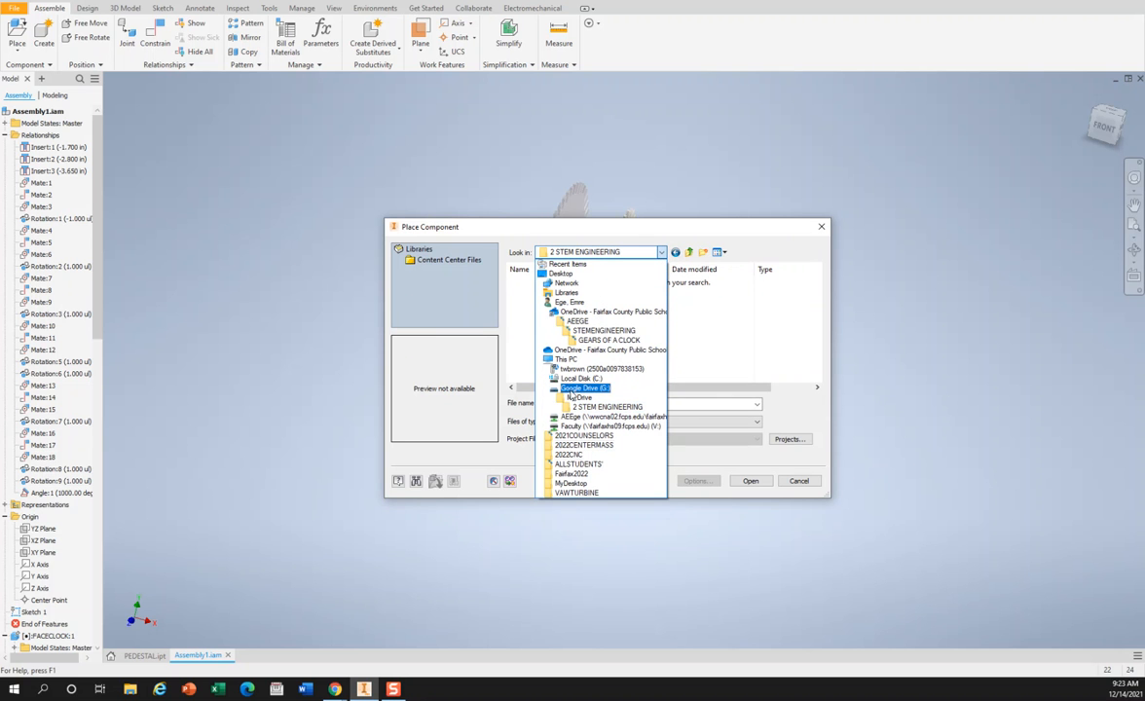
click(564, 397)
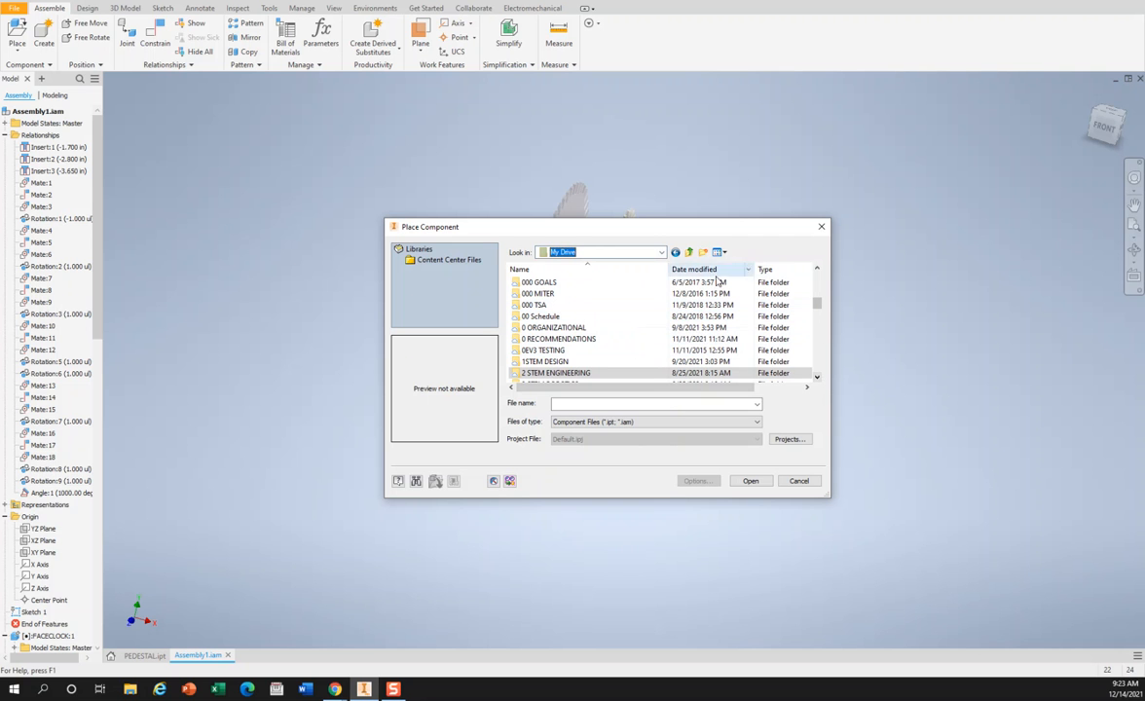
click(545, 252)
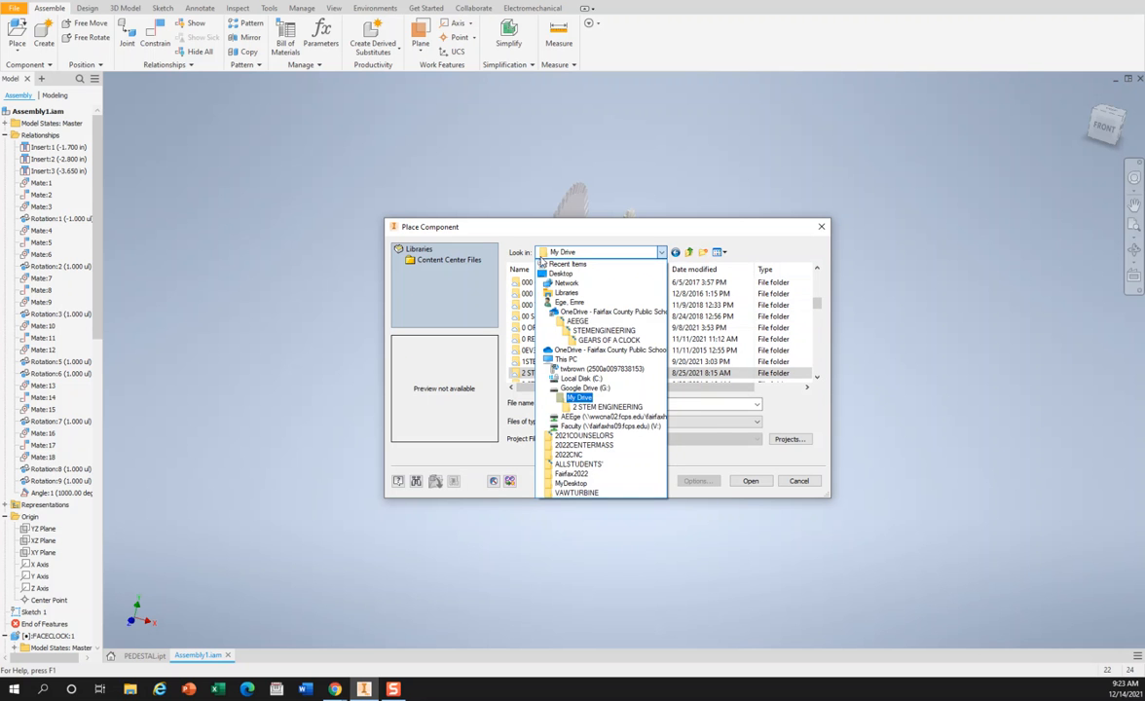
click(567, 388)
click(517, 284)
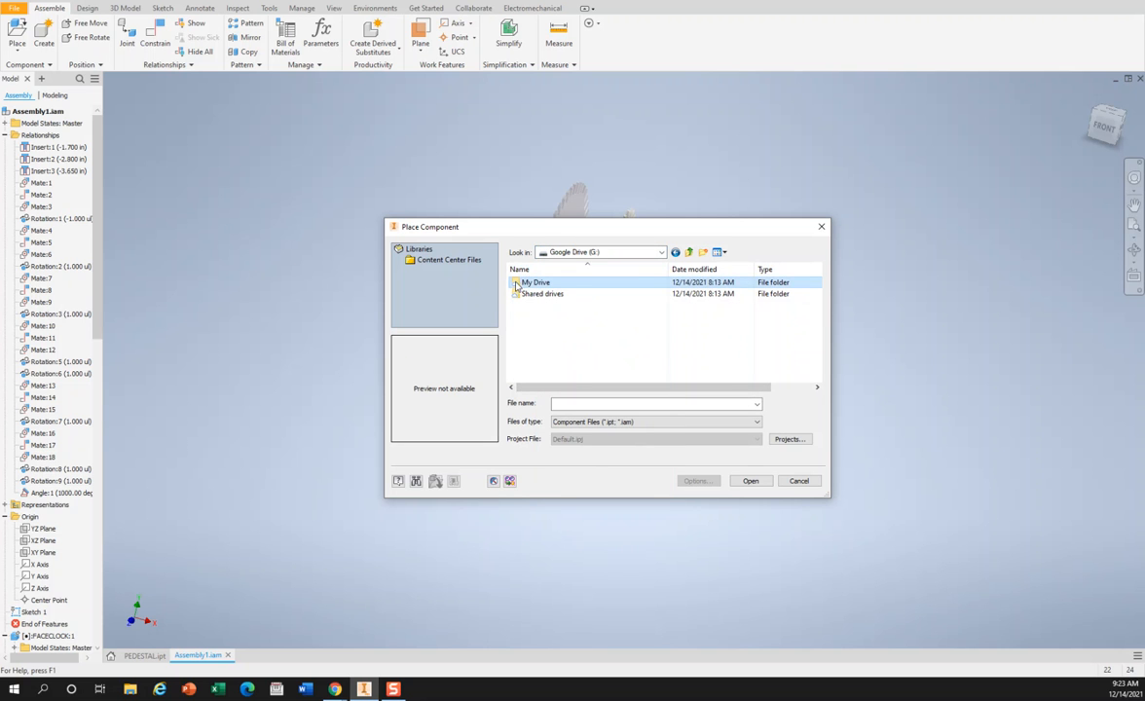
double_click(517, 285)
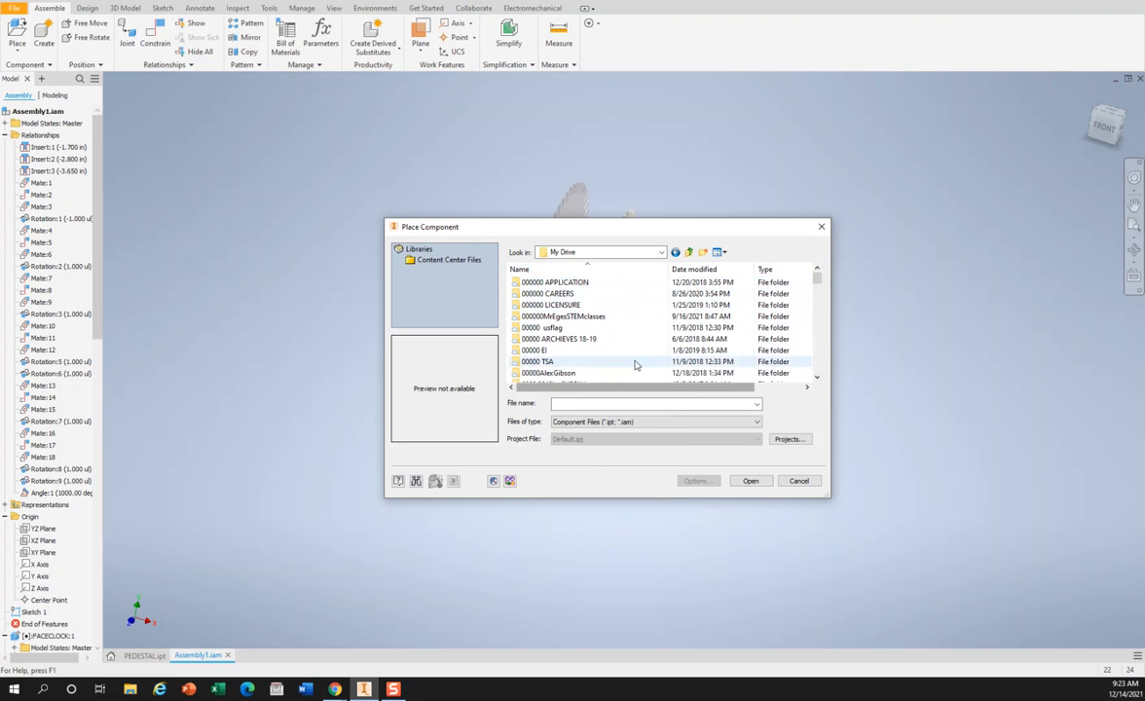
- Look through the whole My Drive folder list for the location of the component to place
click(817, 378)
click(817, 377)
click(817, 378)
click(817, 378)
click(817, 378)
click(817, 378)
click(817, 378)
click(816, 378)
click(817, 378)
click(817, 378)
click(816, 378)
click(817, 378)
scroll(819, 310, down, 6)
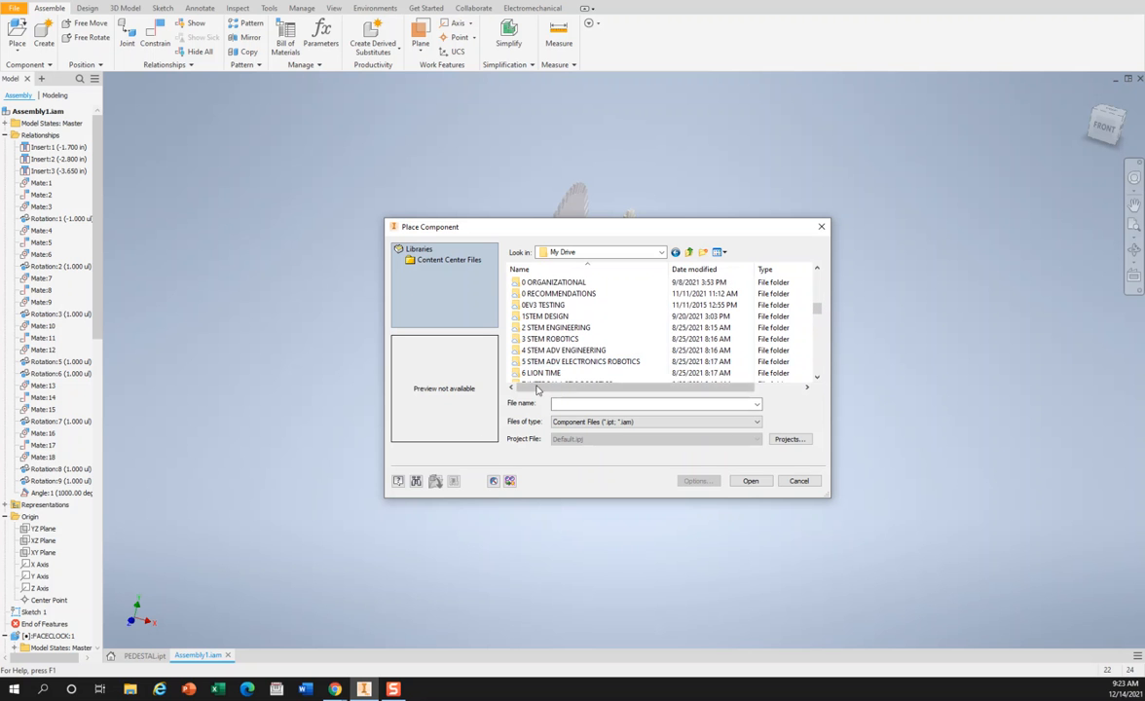
scroll(584, 350, down, 6)
scroll(595, 362, down, 5)
scroll(600, 351, down, 3)
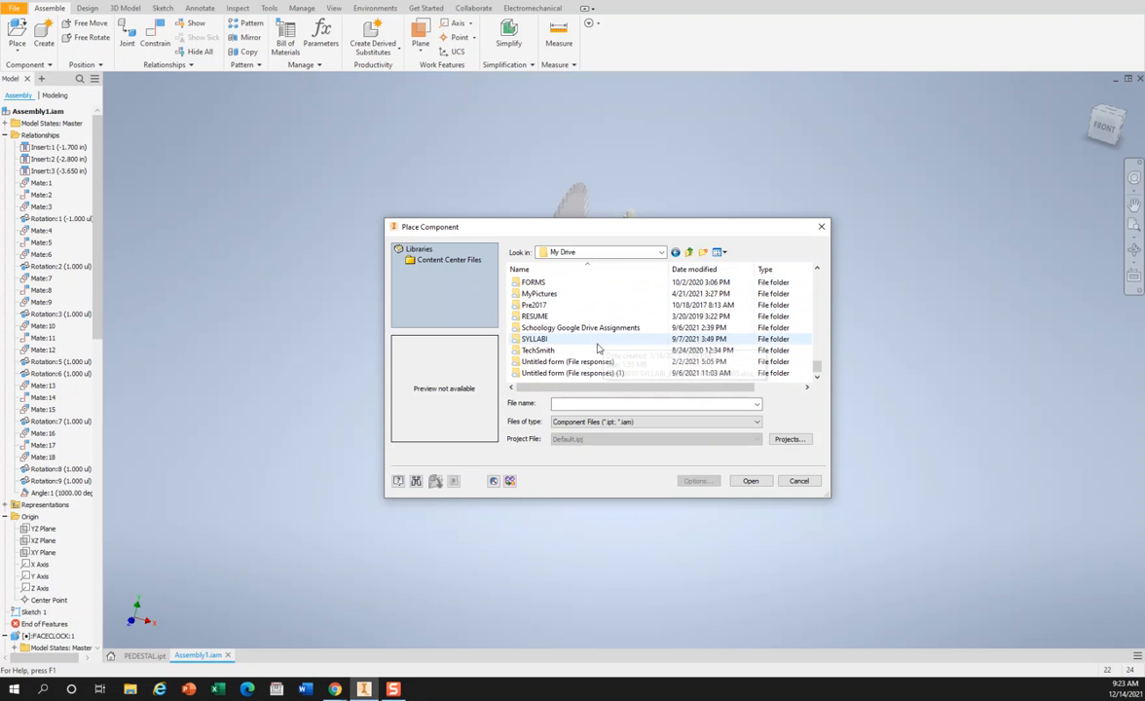
scroll(599, 343, up, 4)
scroll(595, 340, up, 4)
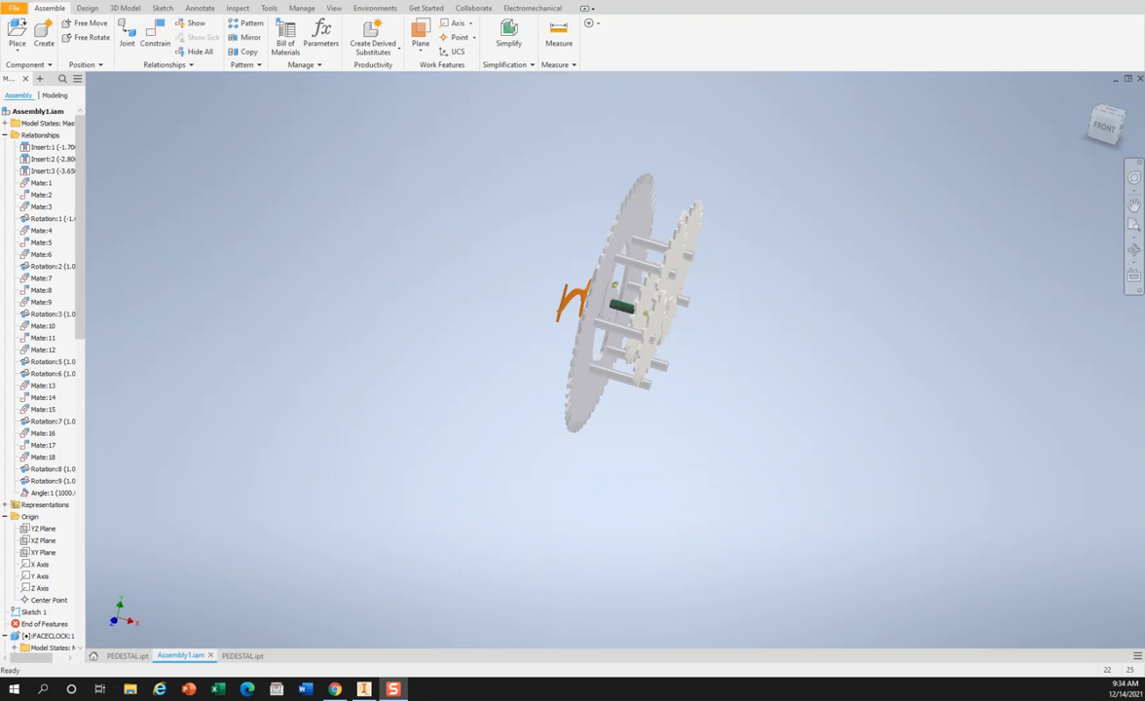
click(135, 190)
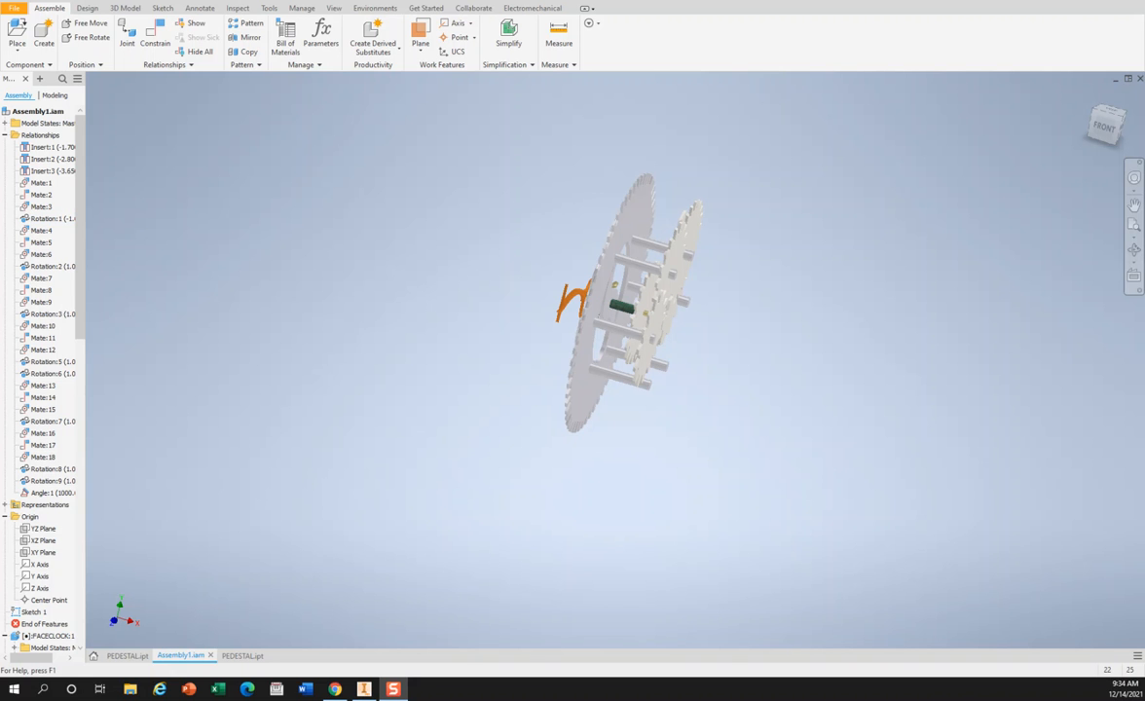